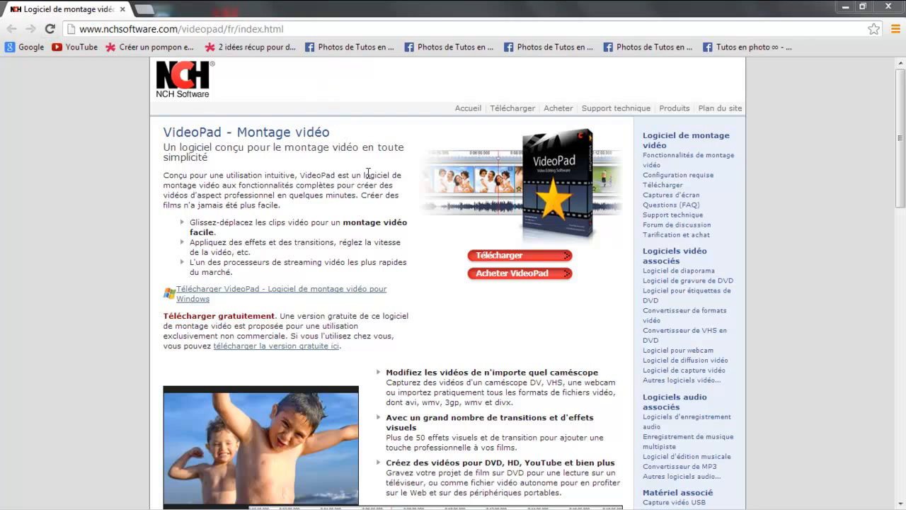
# Download the VideoPad installer vpsetup (1).exe from the NCH page and let it finish.
pyautogui.click(518, 256)
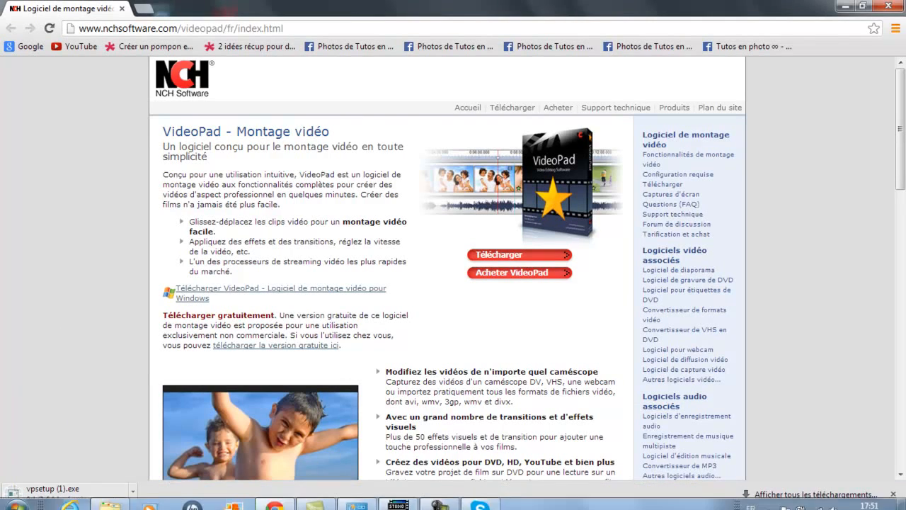
pyautogui.scroll(-2, 821, 233)
pyautogui.scroll(-15, 821, 234)
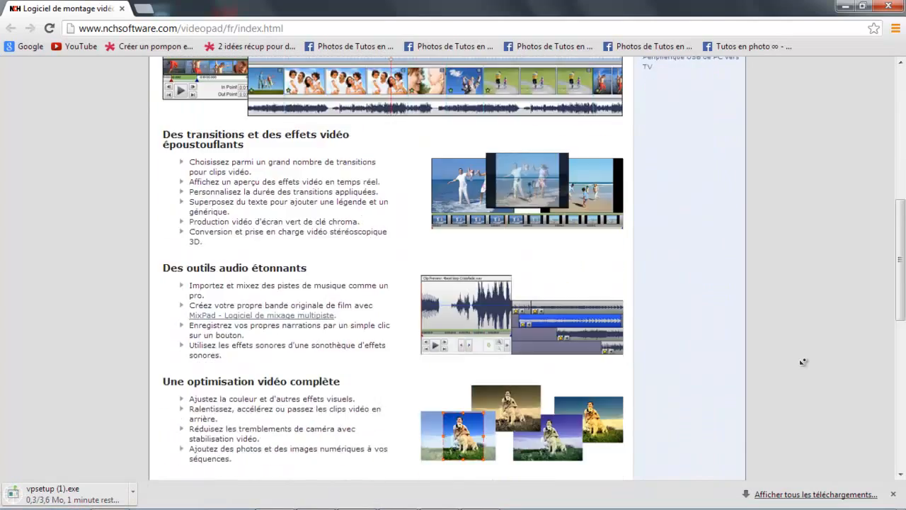
pyautogui.scroll(2, 803, 360)
pyautogui.scroll(1, 818, 108)
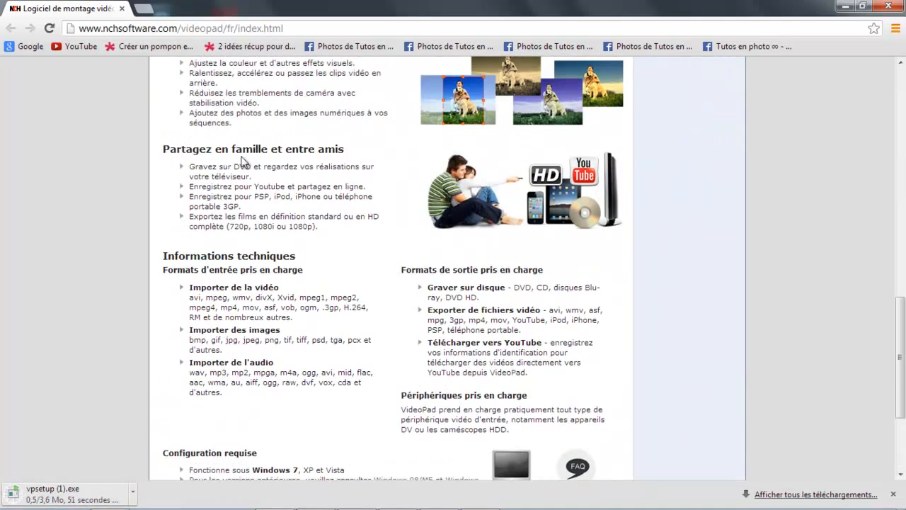
pyautogui.scroll(10, 867, 327)
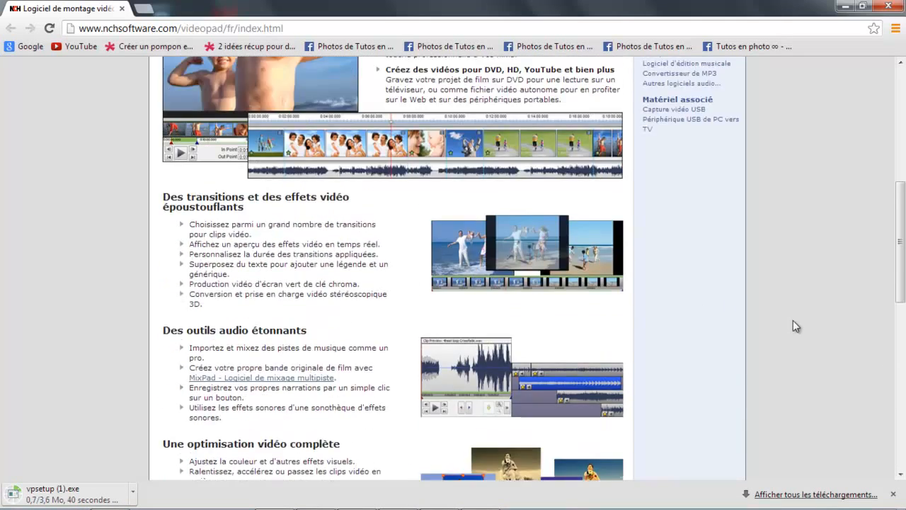
pyautogui.scroll(3, 303, 174)
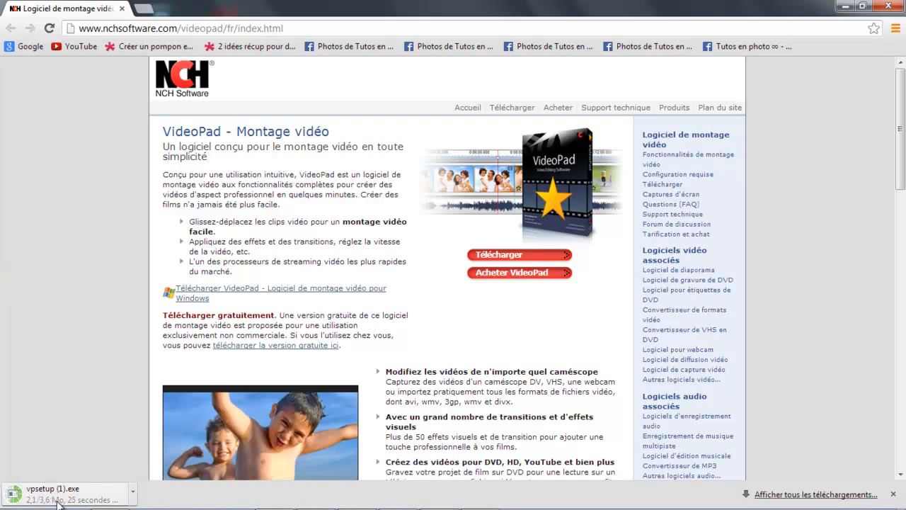
pyautogui.moveTo(59, 509)
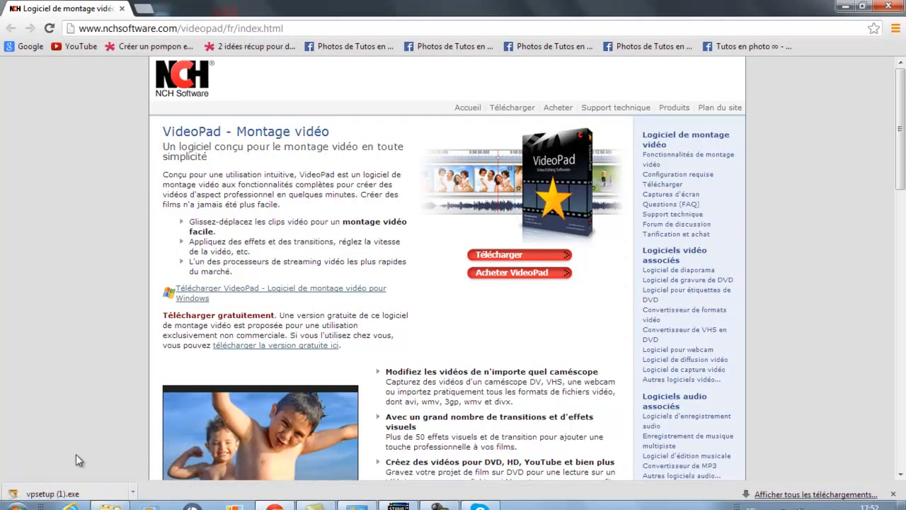
# Run vpsetup (1).exe, accept the licence and install VideoPad without the NCH toolbar.
pyautogui.click(76, 493)
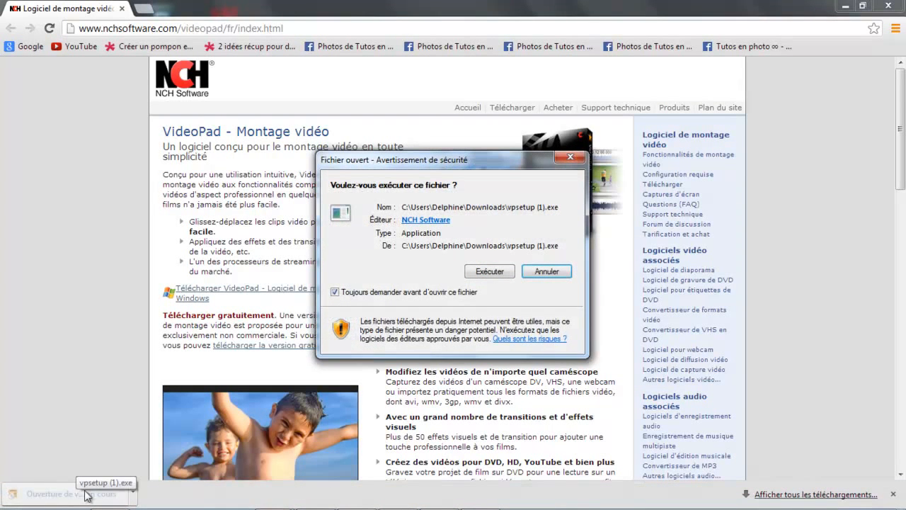
pyautogui.click(480, 272)
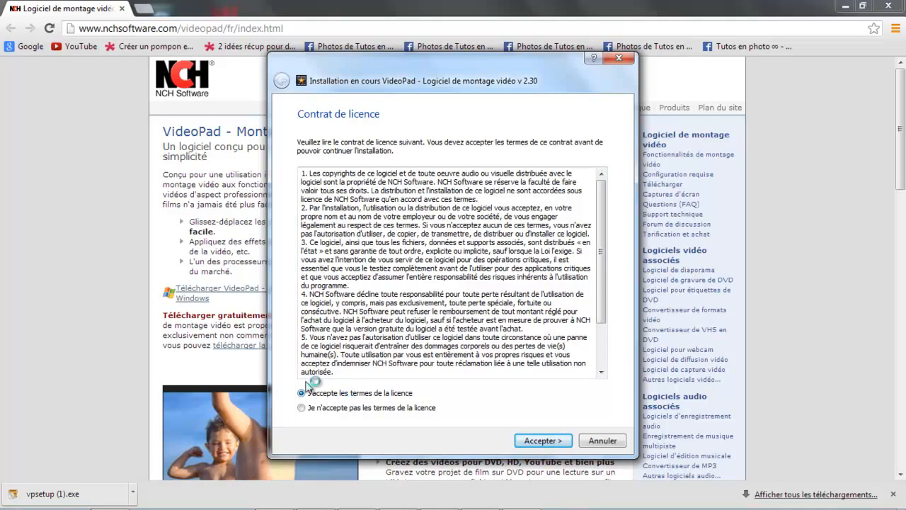
pyautogui.click(550, 440)
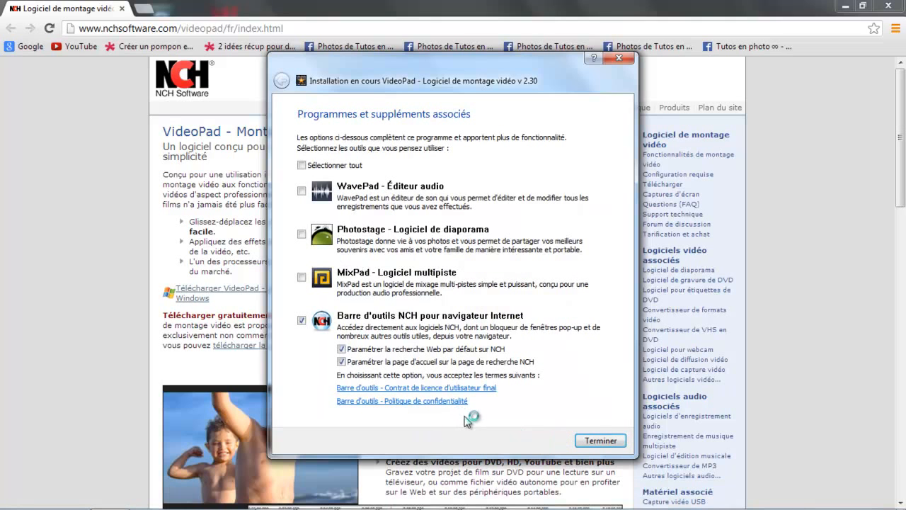
pyautogui.click(302, 321)
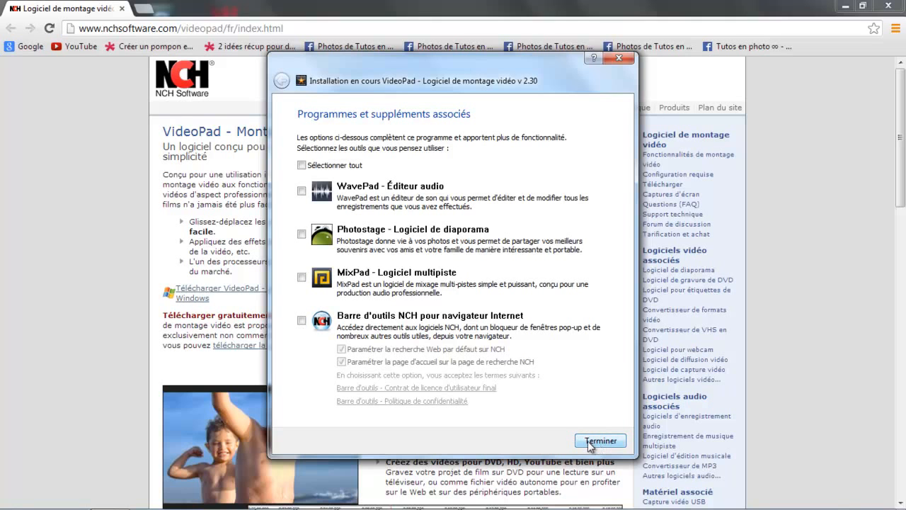
pyautogui.click(587, 440)
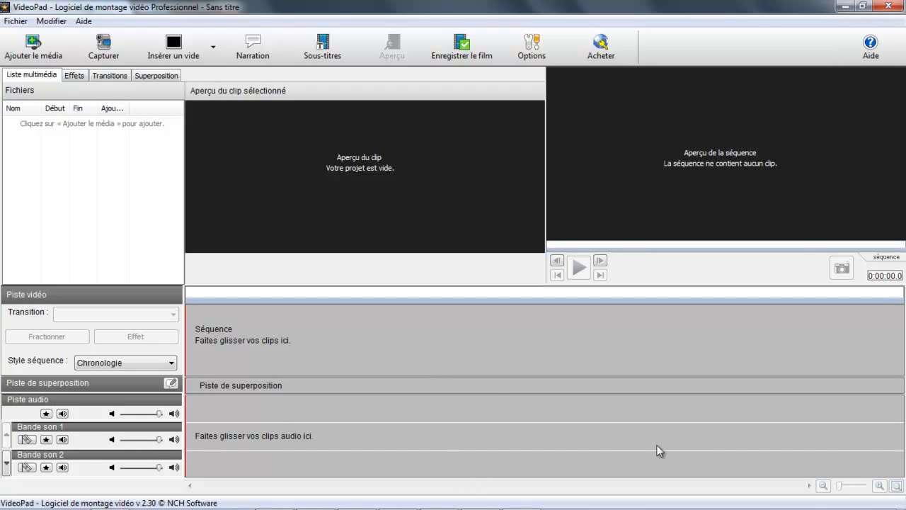
# Drag the Faune sample video onto the sequence timeline and scrub to about 4.6 seconds.
pyautogui.moveTo(347, 509)
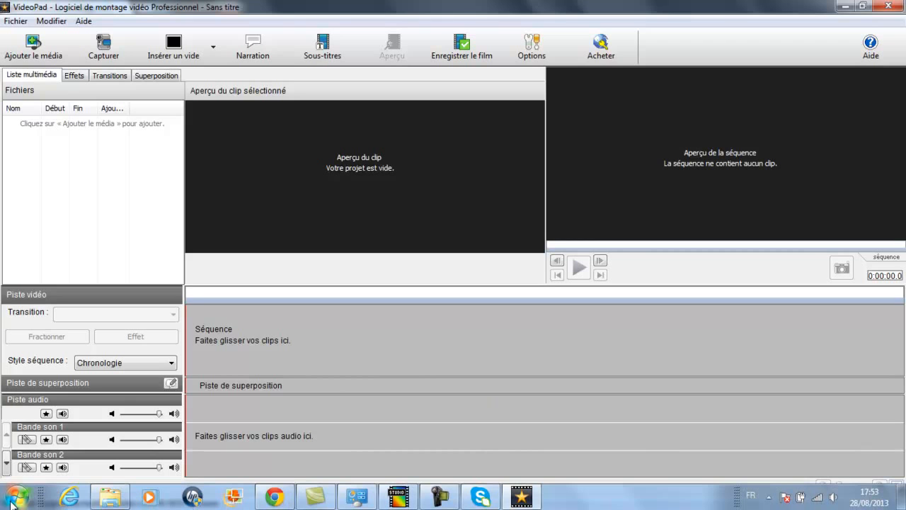
pyautogui.click(109, 497)
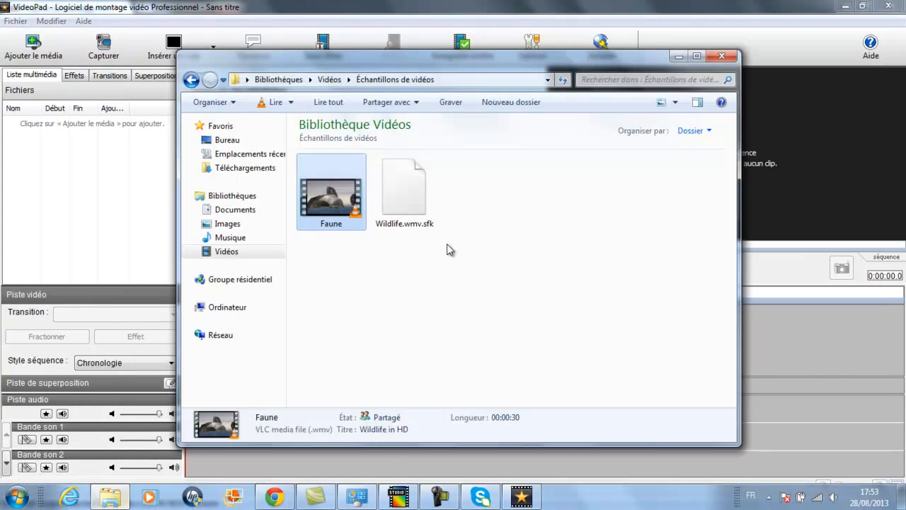
pyautogui.moveTo(347, 216); pyautogui.dragTo(826, 356)
pyautogui.click(678, 56)
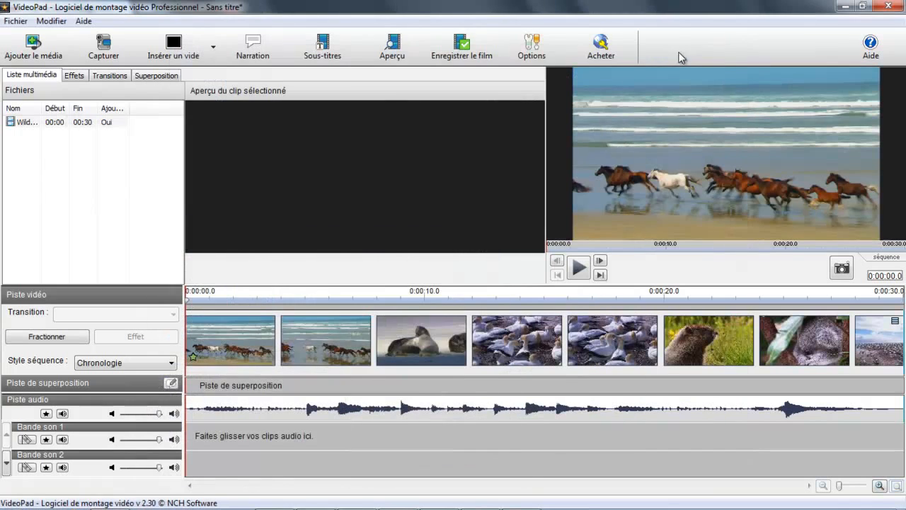
pyautogui.moveTo(216, 296); pyautogui.dragTo(143, 299)
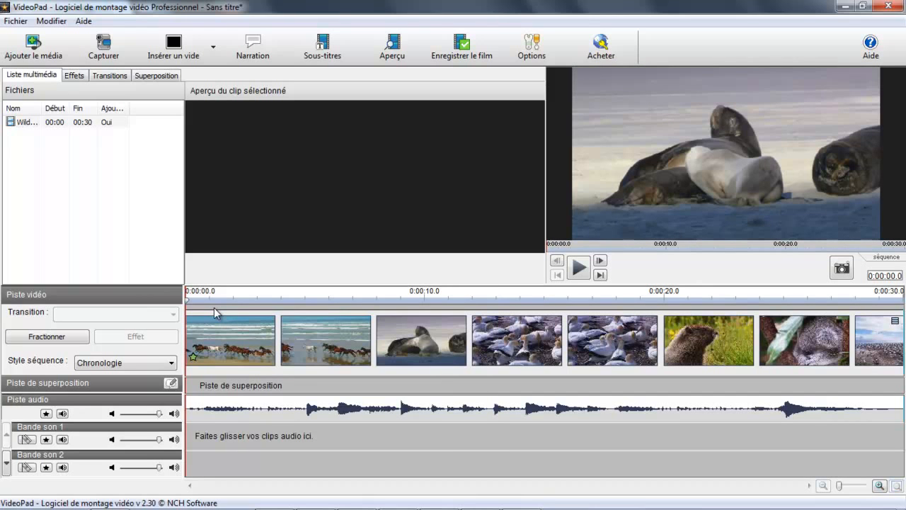
pyautogui.moveTo(215, 311); pyautogui.dragTo(324, 303)
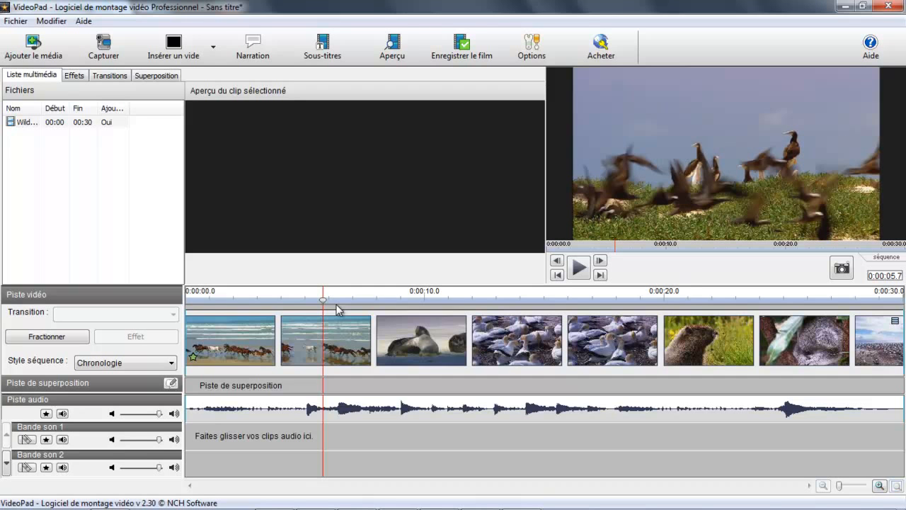
# Split the clip at 0:00:05.7 and 0:00:09.1 and delete the bird section between.
pyautogui.press('l')
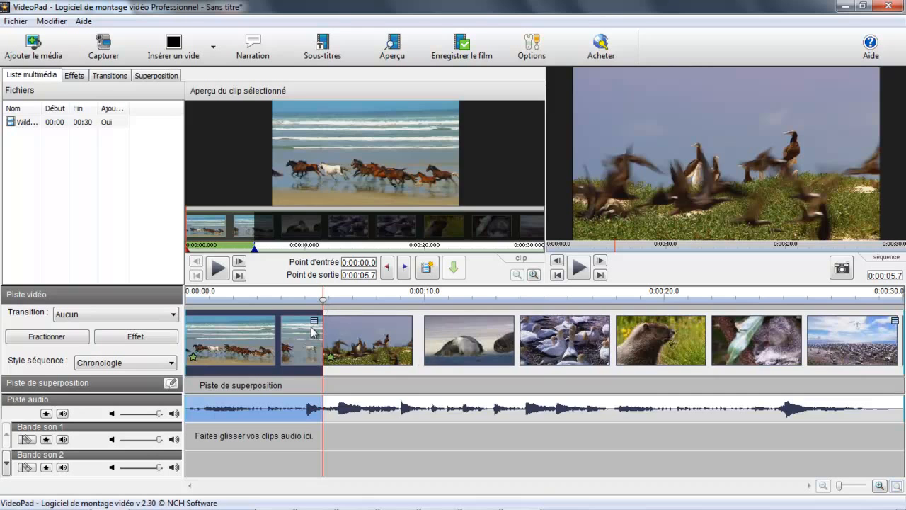
pyautogui.click(385, 334)
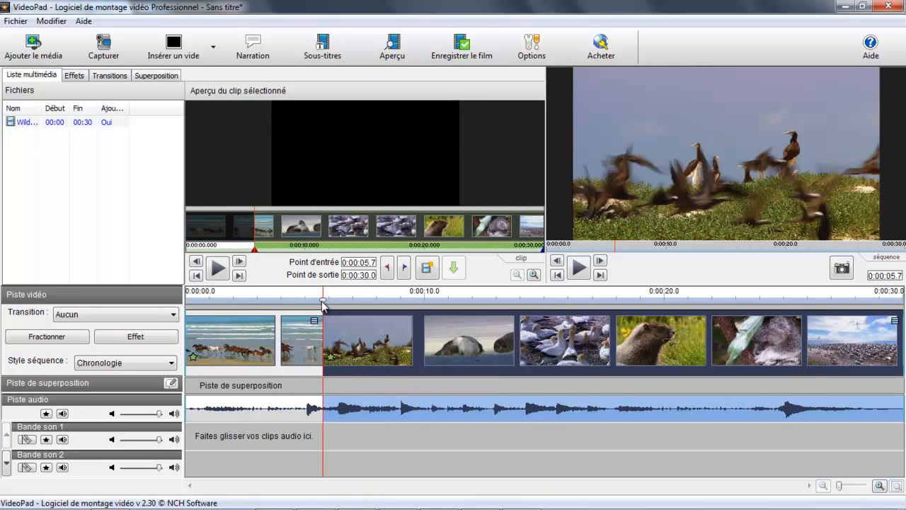
pyautogui.moveTo(325, 303); pyautogui.dragTo(403, 303)
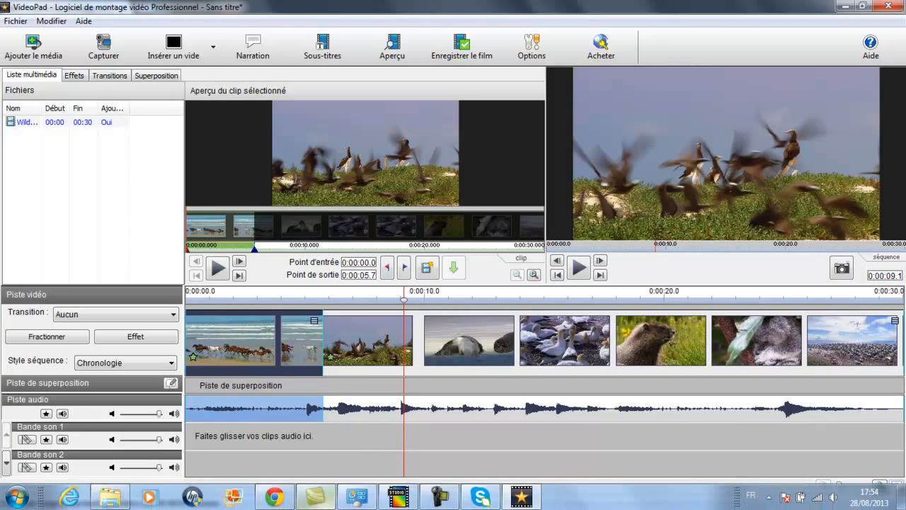
pyautogui.press('l')
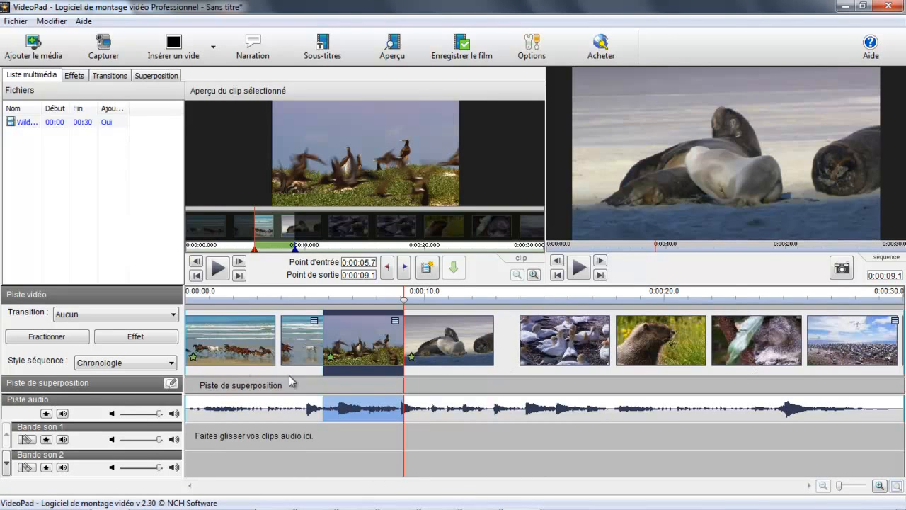
pyautogui.press('Delete')
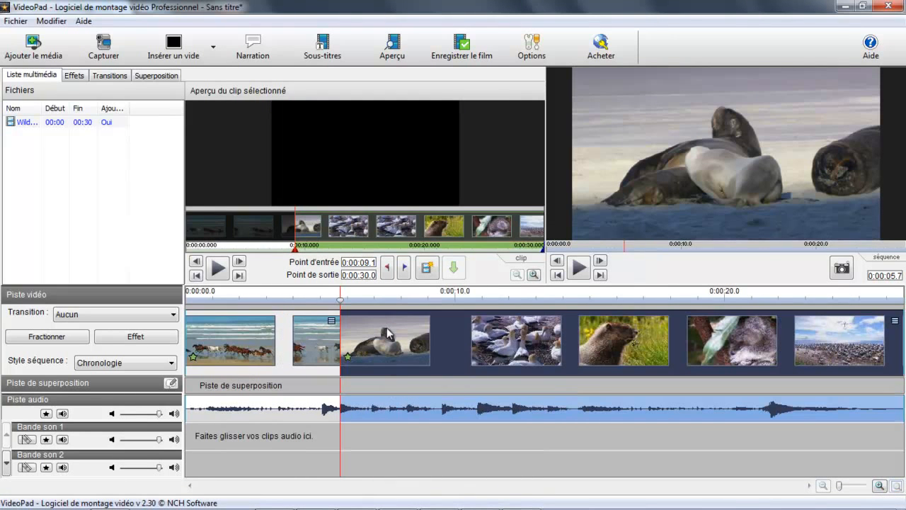
pyautogui.click(330, 298)
pyautogui.moveTo(331, 297)
pyautogui.mouseDown()
pyautogui.moveTo(349, 303)
pyautogui.moveTo(269, 298)
pyautogui.moveTo(325, 291)
pyautogui.mouseUp()
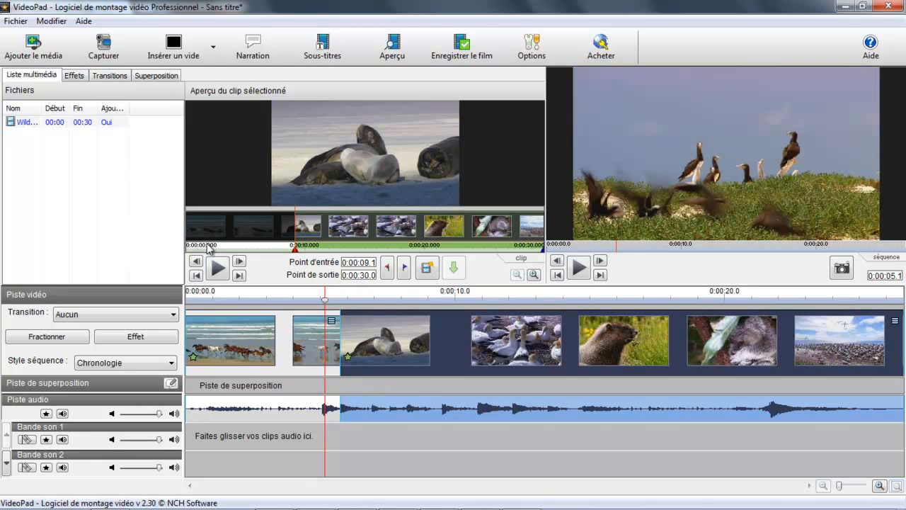
pyautogui.click(217, 352)
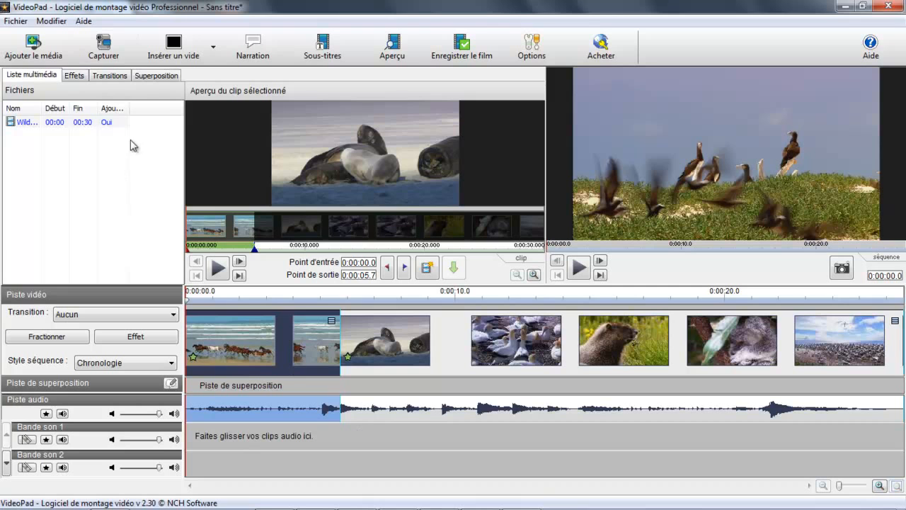
# Apply a Rogner crop to the opening clip, cropping in from the top-left corner.
pyautogui.click(75, 75)
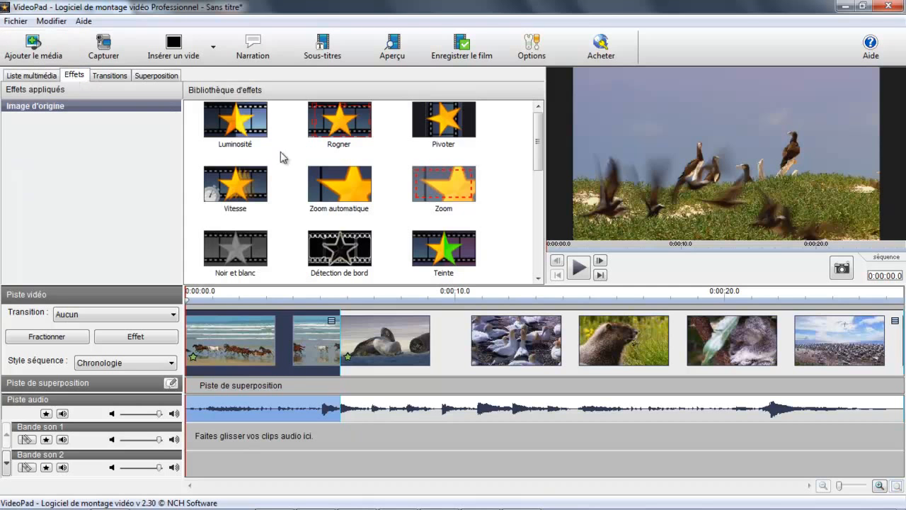
pyautogui.click(343, 124)
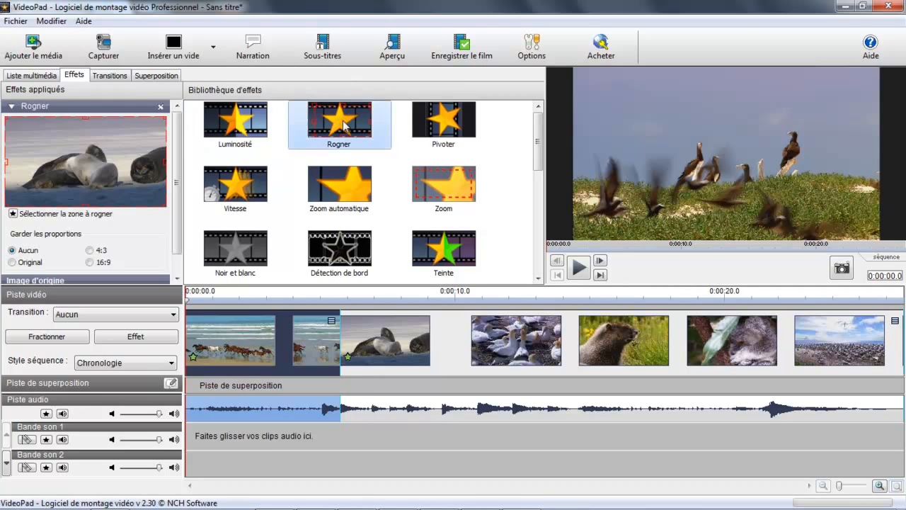
pyautogui.moveTo(6, 117); pyautogui.dragTo(48, 144)
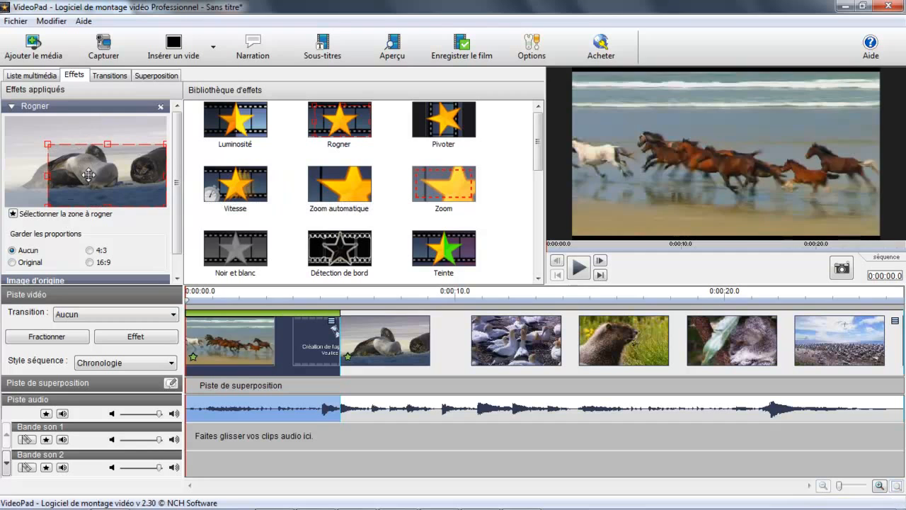
pyautogui.moveTo(88, 175); pyautogui.dragTo(77, 165)
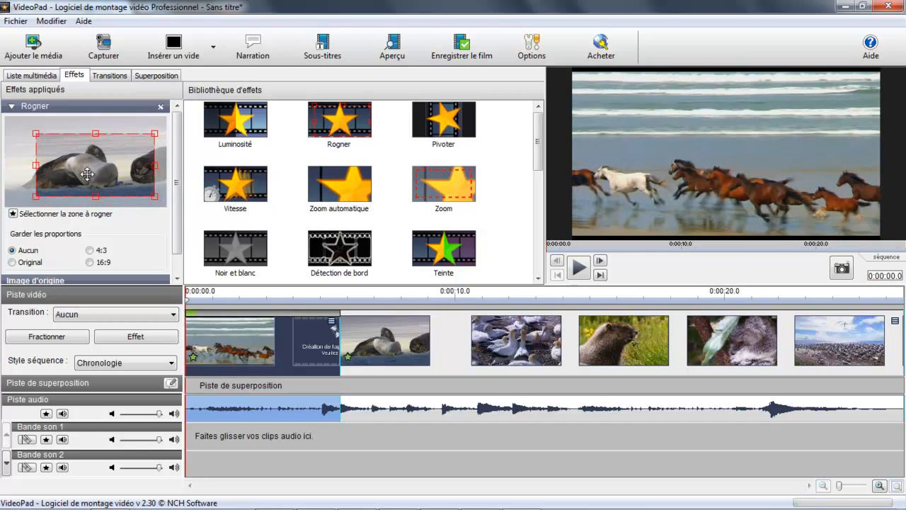
# Add a Pivoter rotation and a Vitesse effect set to 678% speed.
pyautogui.doubleClick(446, 128)
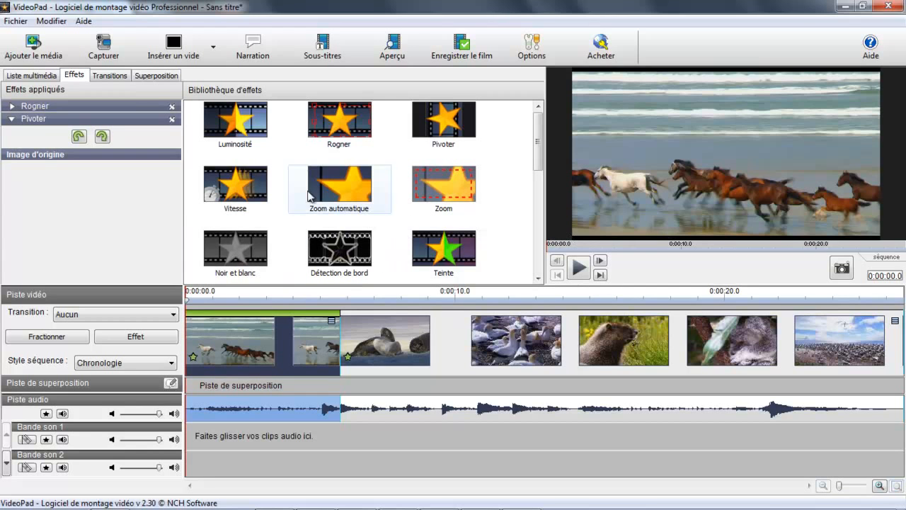
pyautogui.click(235, 185)
pyautogui.moveTo(26, 181); pyautogui.dragTo(83, 183)
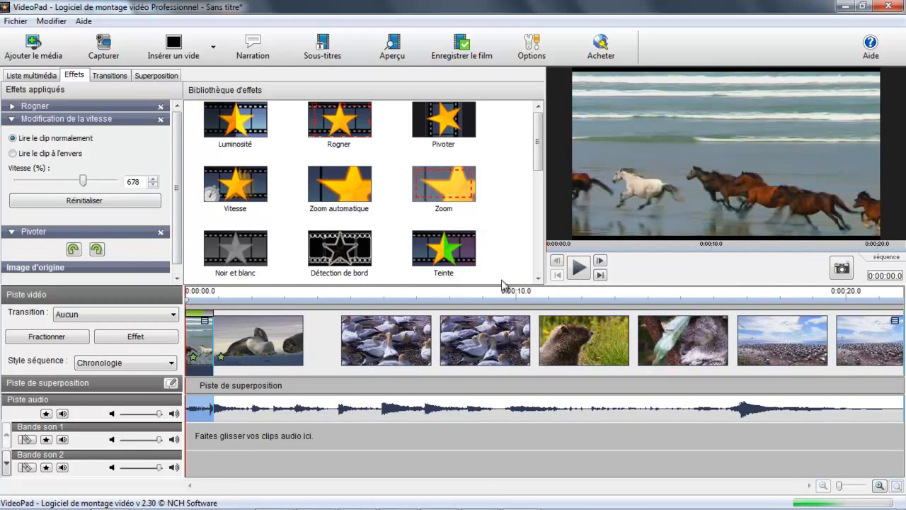
# Preview the sequence from the beginning to check the sped-up opening clip.
pyautogui.click(579, 267)
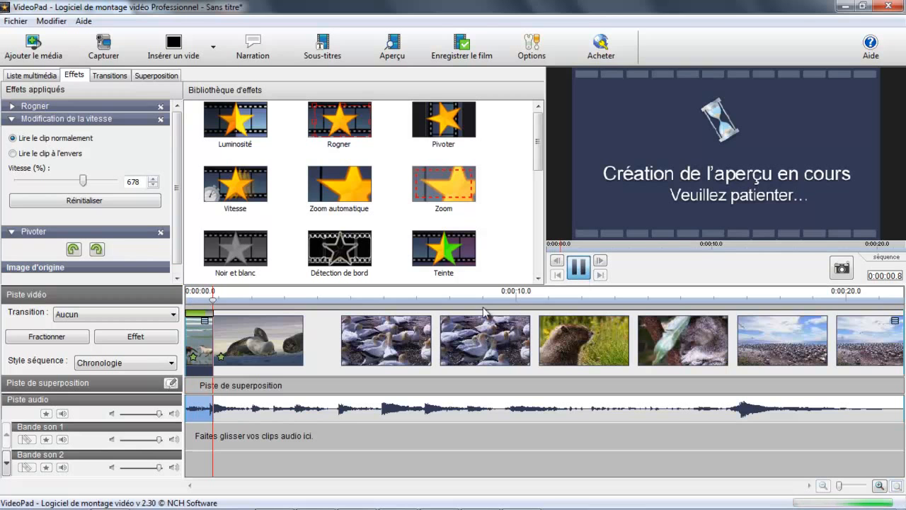
pyautogui.click(579, 278)
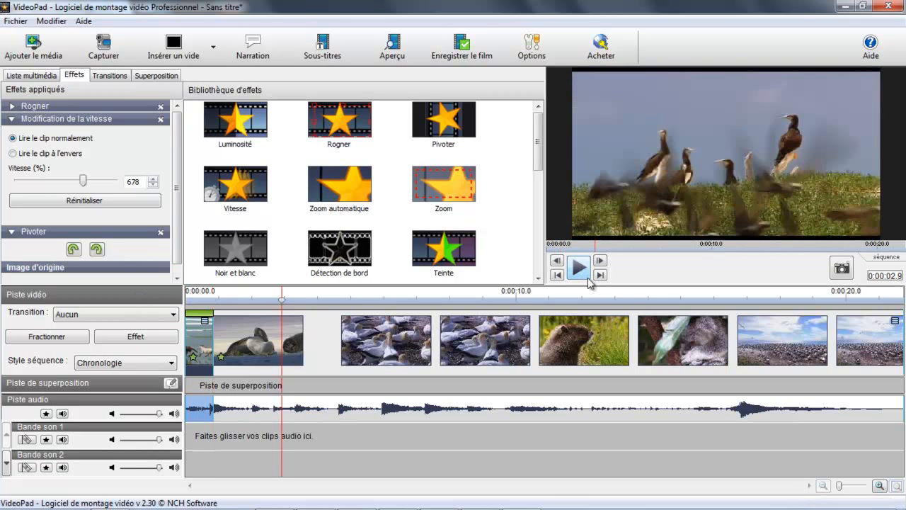
pyautogui.moveTo(284, 298); pyautogui.dragTo(185, 301)
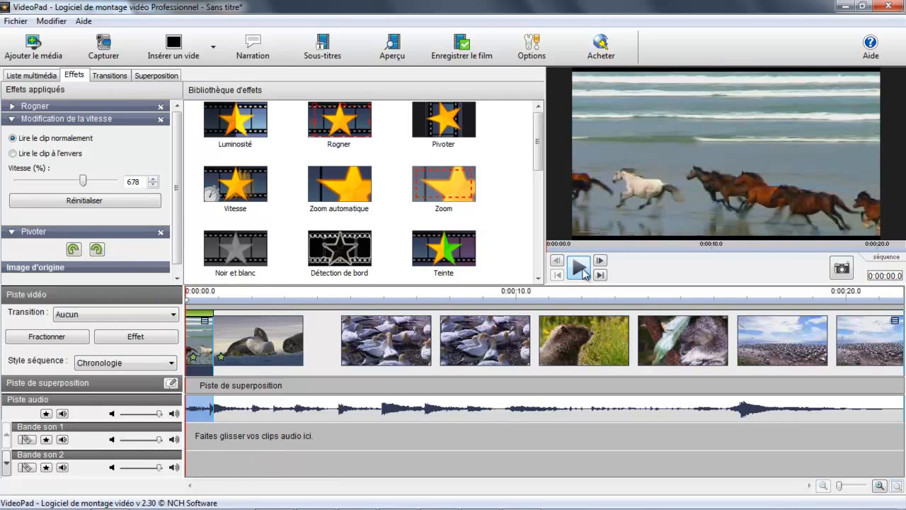
pyautogui.click(581, 272)
pyautogui.click(584, 273)
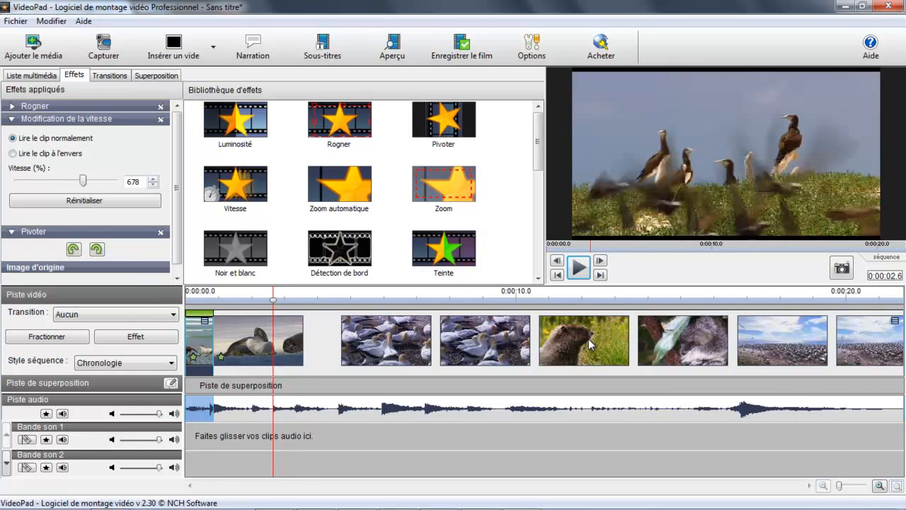
# Apply a 1.5-second Effacer - de droite à gauche wipe at the sequence start.
pyautogui.moveTo(274, 303); pyautogui.dragTo(186, 303)
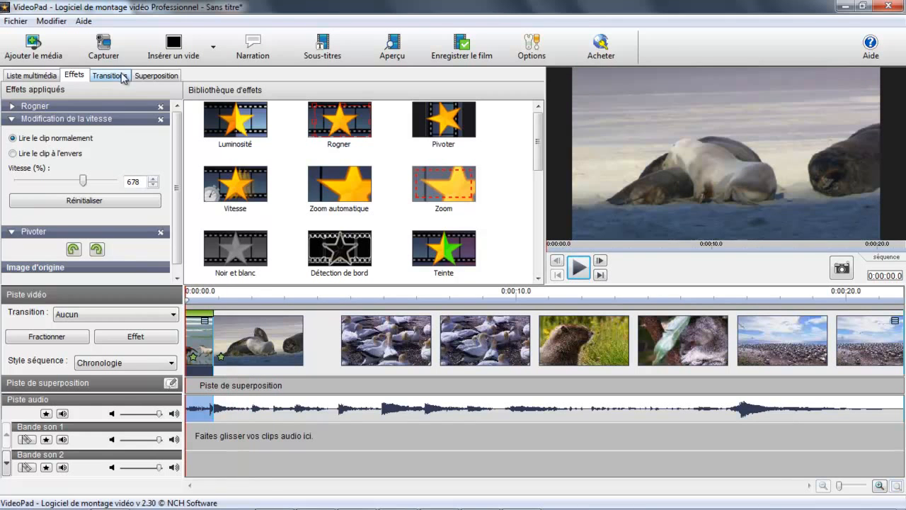
pyautogui.click(123, 78)
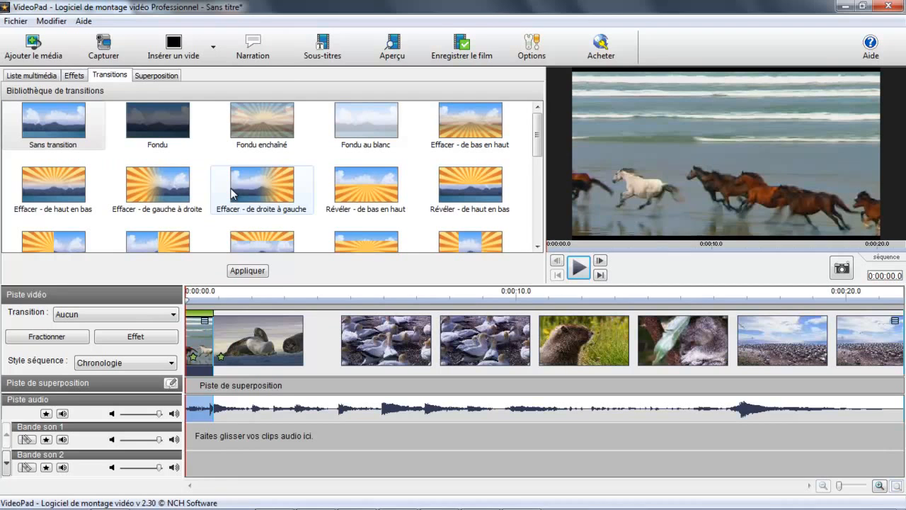
pyautogui.click(260, 202)
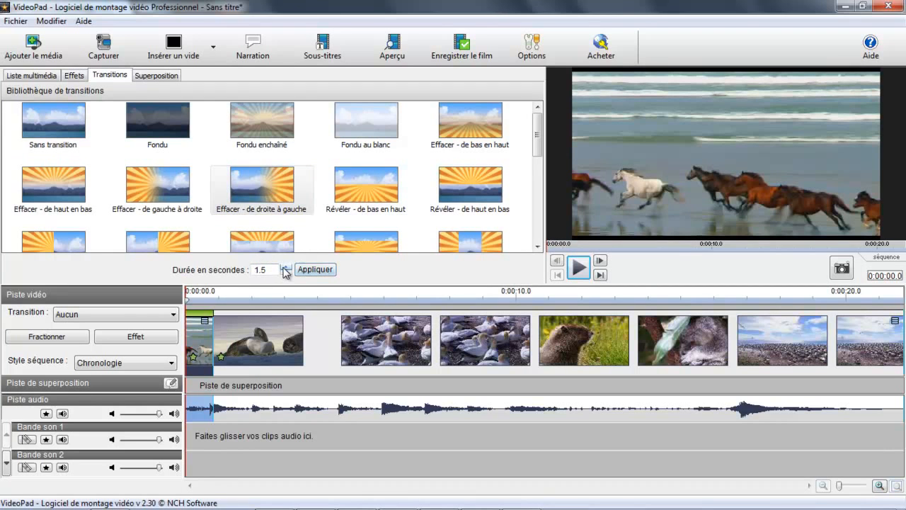
pyautogui.click(312, 272)
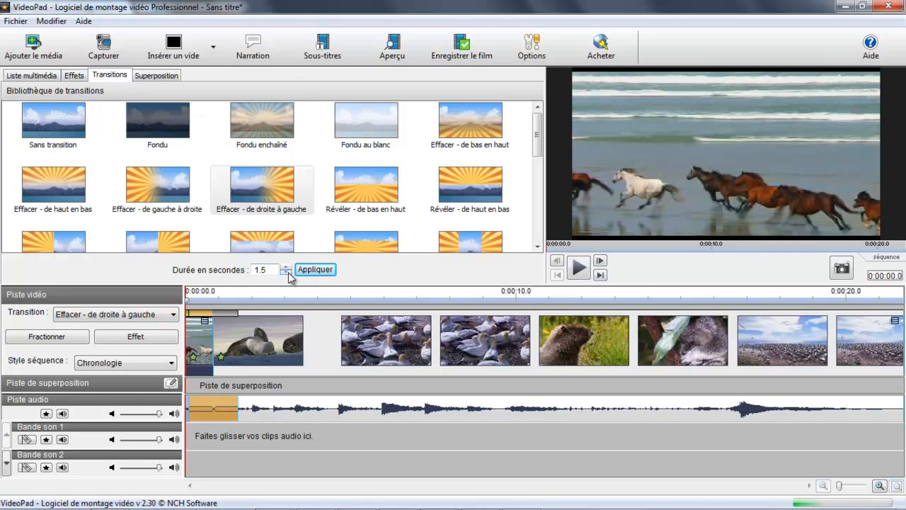
# Play the sequence from the start to check the wipe transition.
pyautogui.click(577, 270)
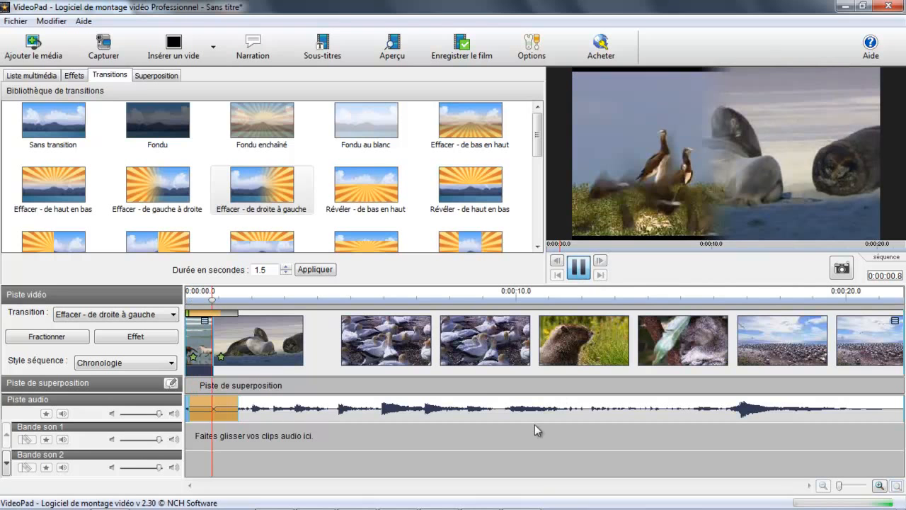
pyautogui.press('space')
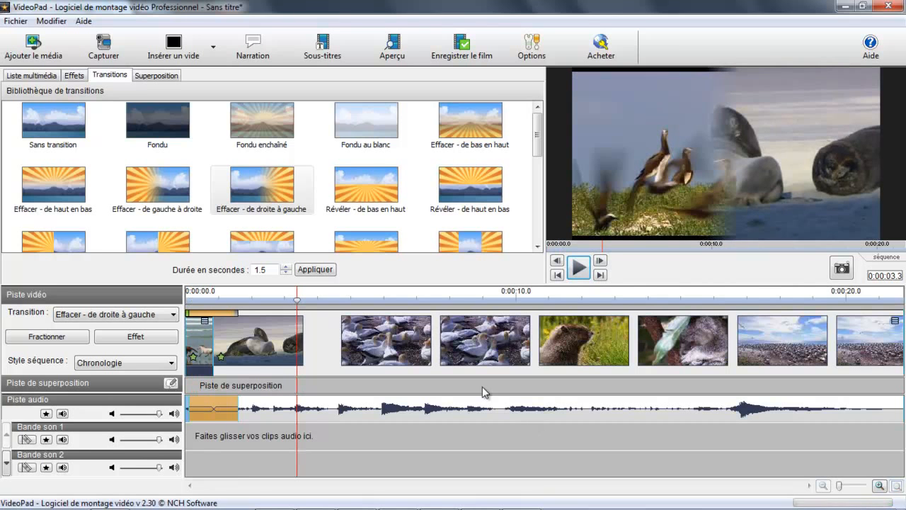
pyautogui.press('Home')
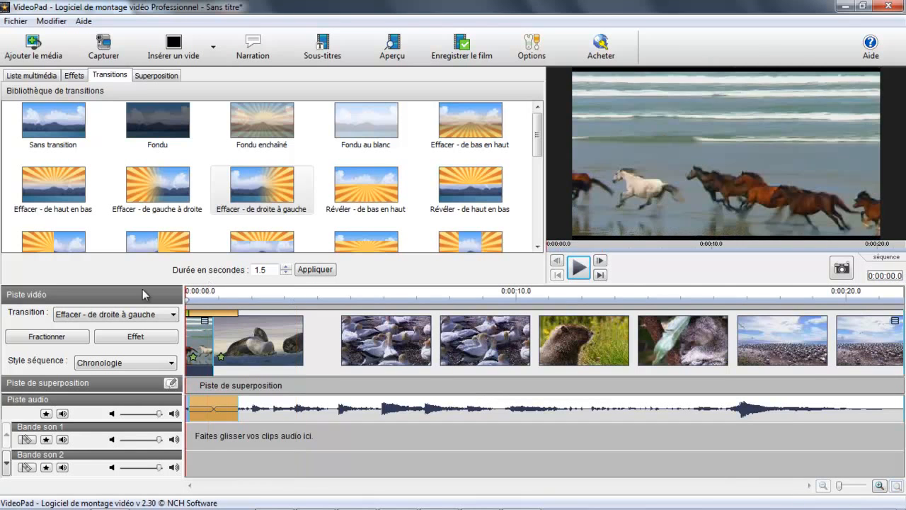
pyautogui.click(578, 267)
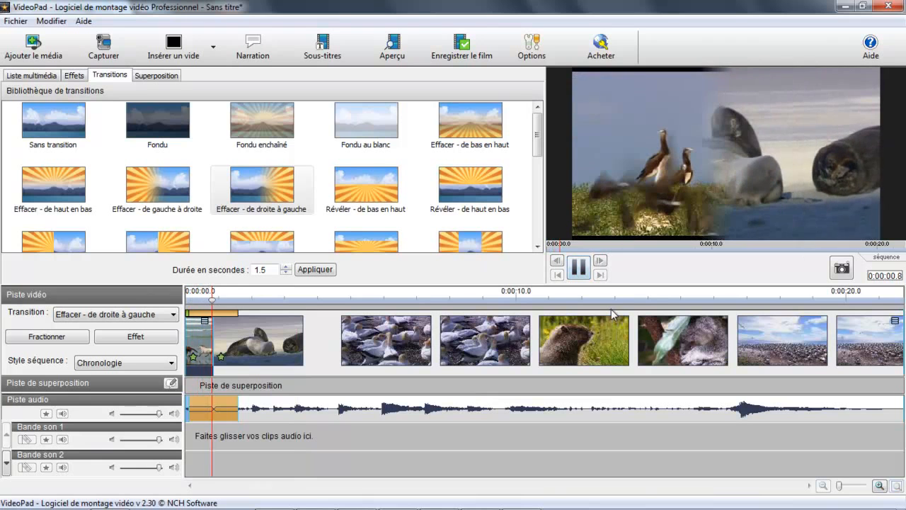
pyautogui.click(579, 269)
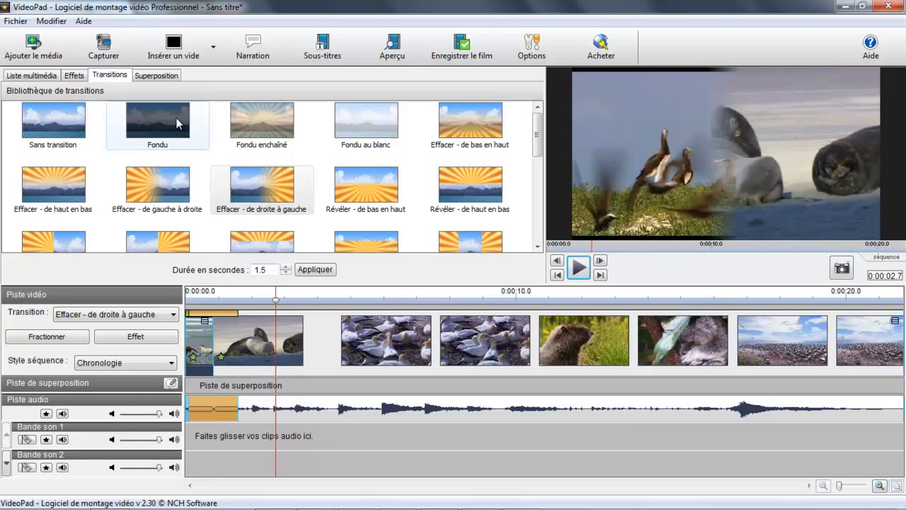
pyautogui.click(157, 74)
# Add a 3-second text overlay 'hudxjsbdxijs<q' aligned to the bottom-right corner.
pyautogui.click(118, 78)
pyautogui.click(147, 78)
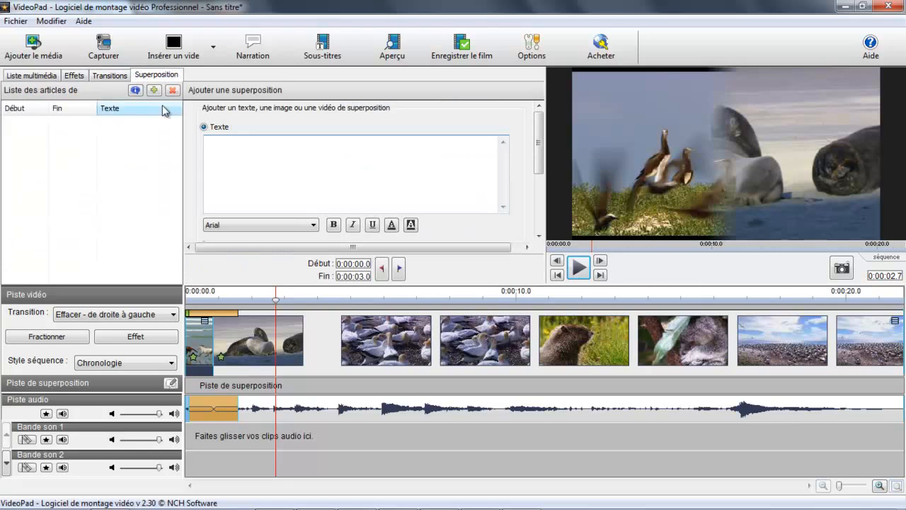
pyautogui.write('hudxjsbdxijs<q')
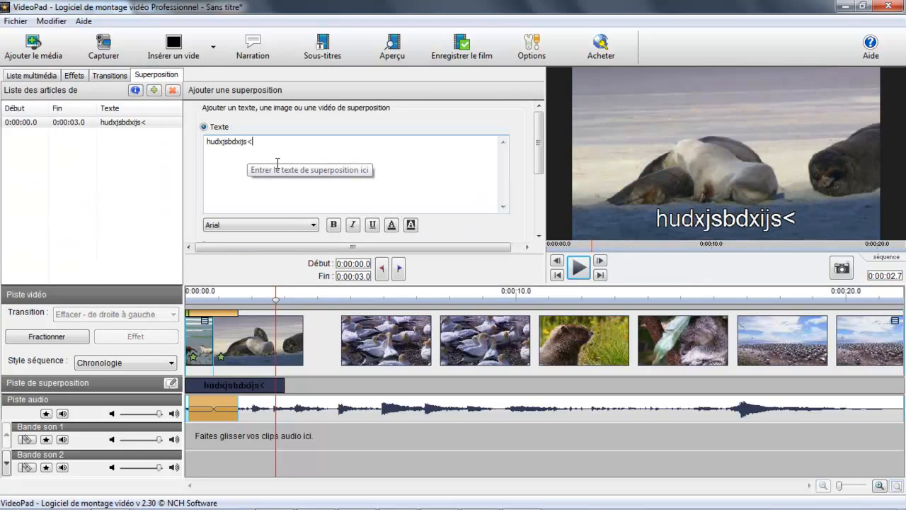
pyautogui.moveTo(538, 146); pyautogui.dragTo(536, 190)
pyautogui.click(224, 207)
pyautogui.click(239, 206)
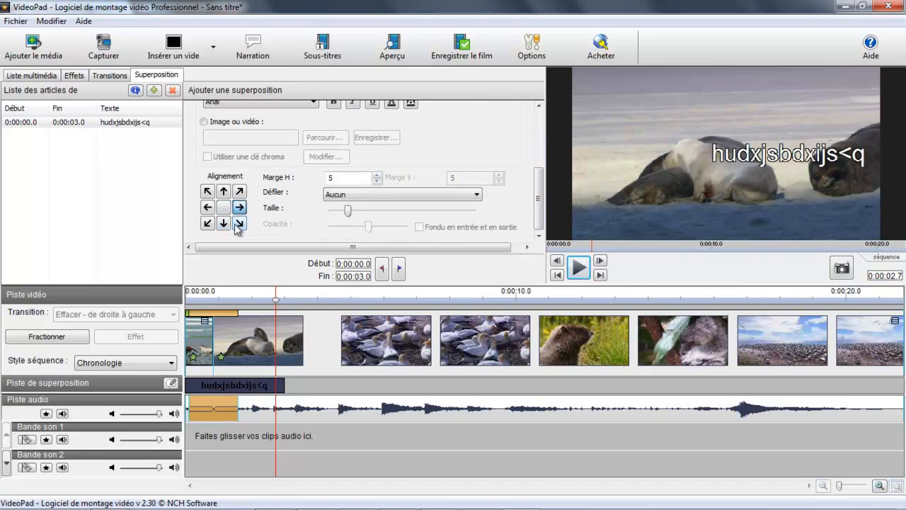
pyautogui.click(240, 223)
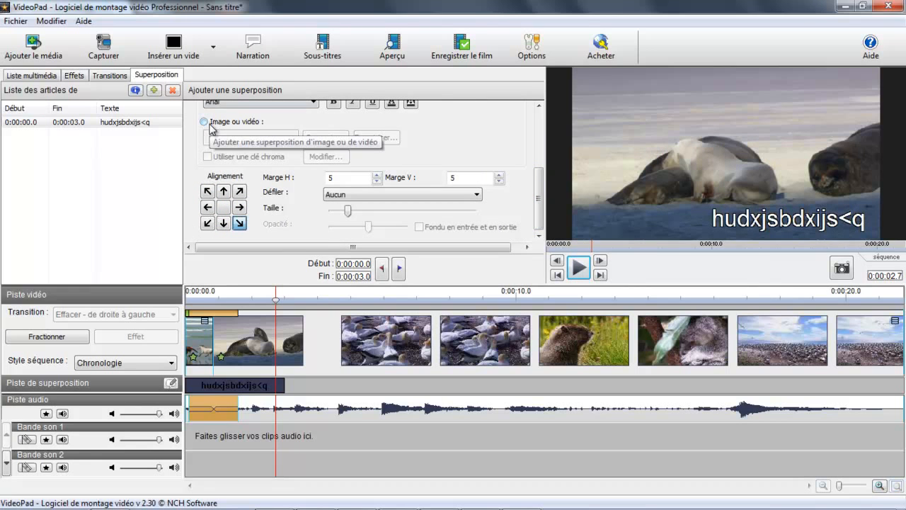
pyautogui.click(205, 123)
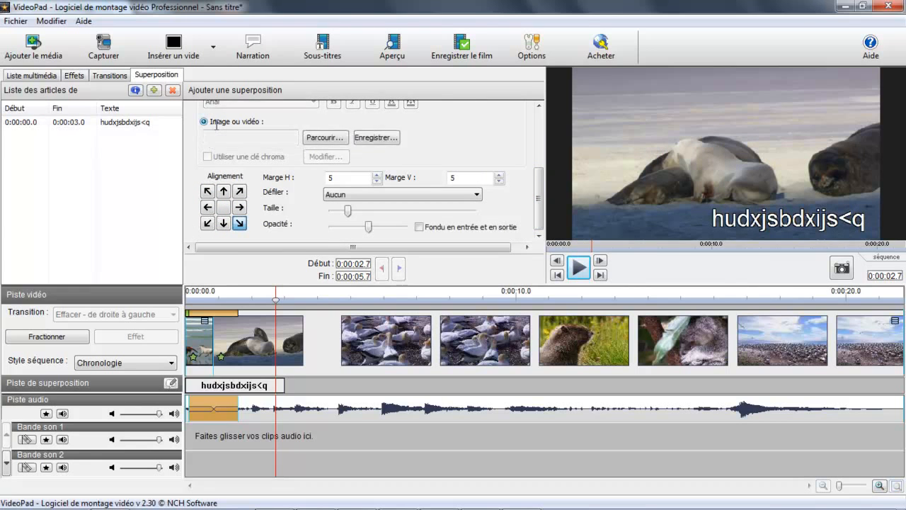
# Choose Wildlife.wmv from Échantillons de vidéos as the overlay video.
pyautogui.click(330, 139)
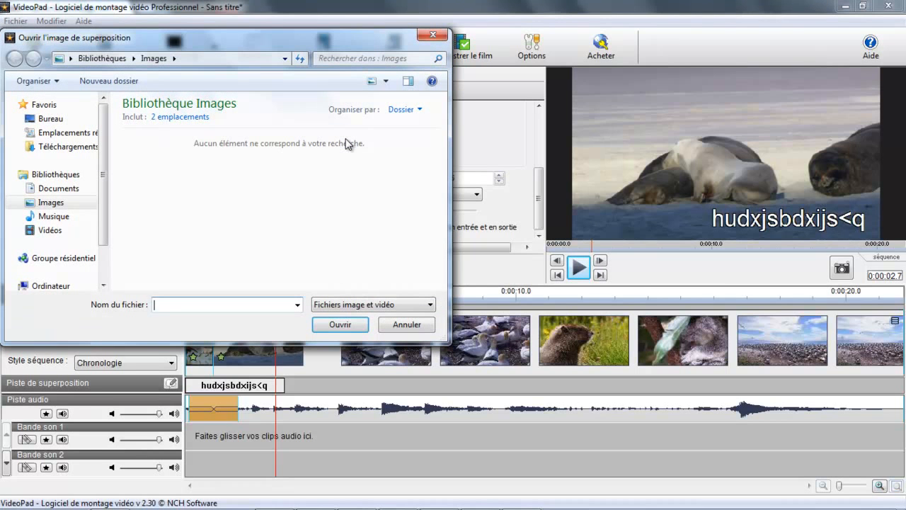
pyautogui.click(50, 231)
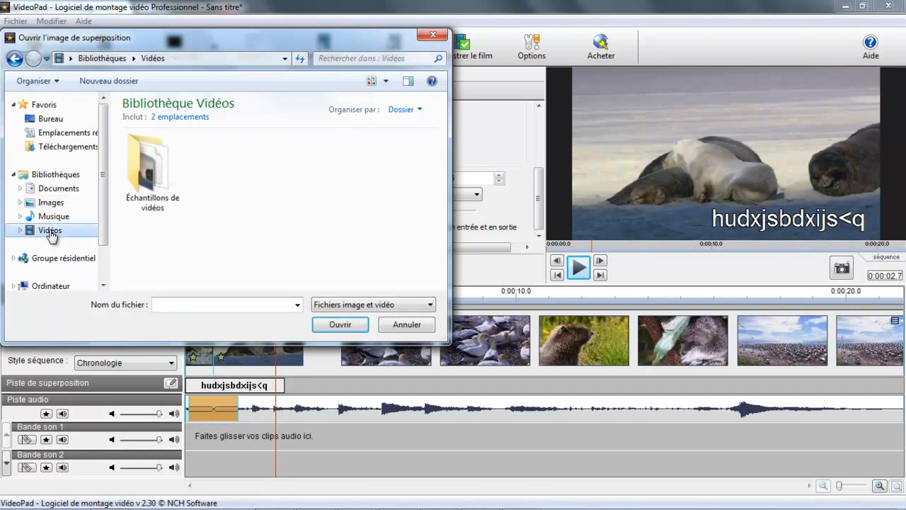
pyautogui.doubleClick(159, 183)
pyautogui.click(183, 152)
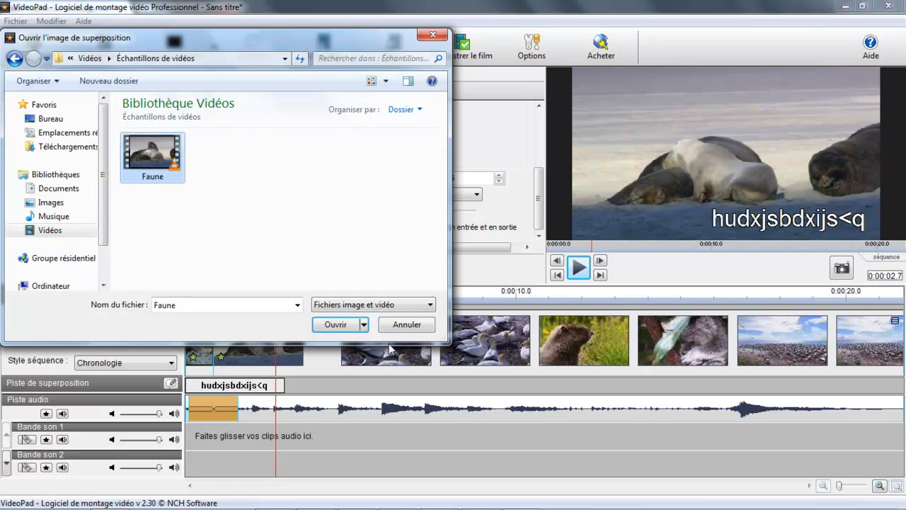
pyautogui.click(344, 330)
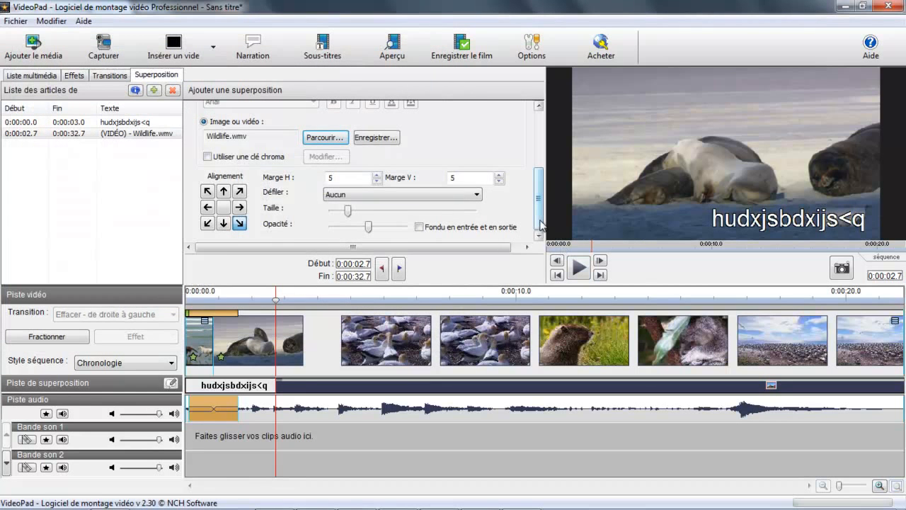
# Shrink the Wildlife.wmv overlay into a small top-left picture-in-picture inset.
pyautogui.click(223, 207)
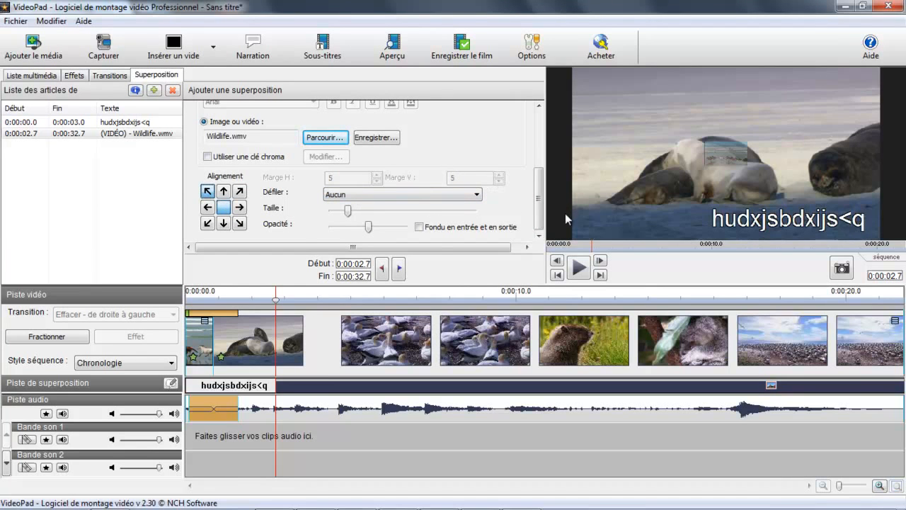
pyautogui.moveTo(347, 211); pyautogui.dragTo(359, 219)
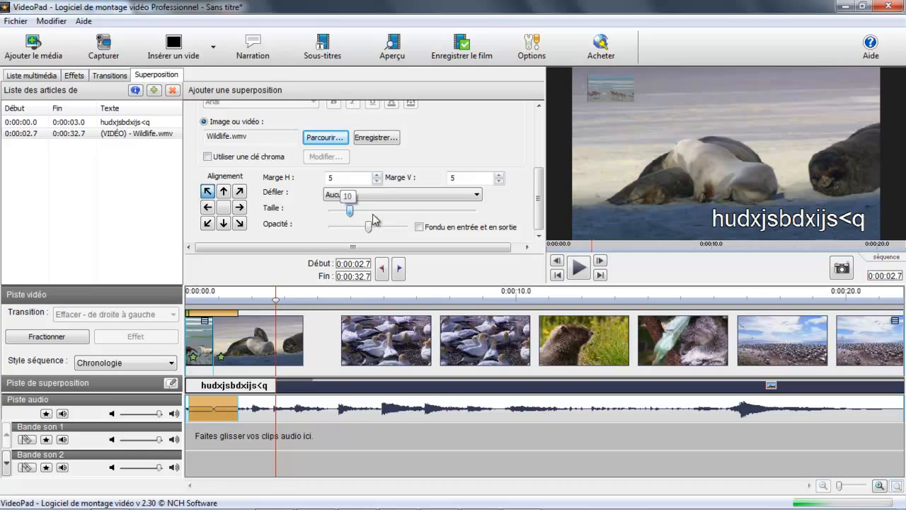
pyautogui.moveTo(379, 213); pyautogui.dragTo(373, 211)
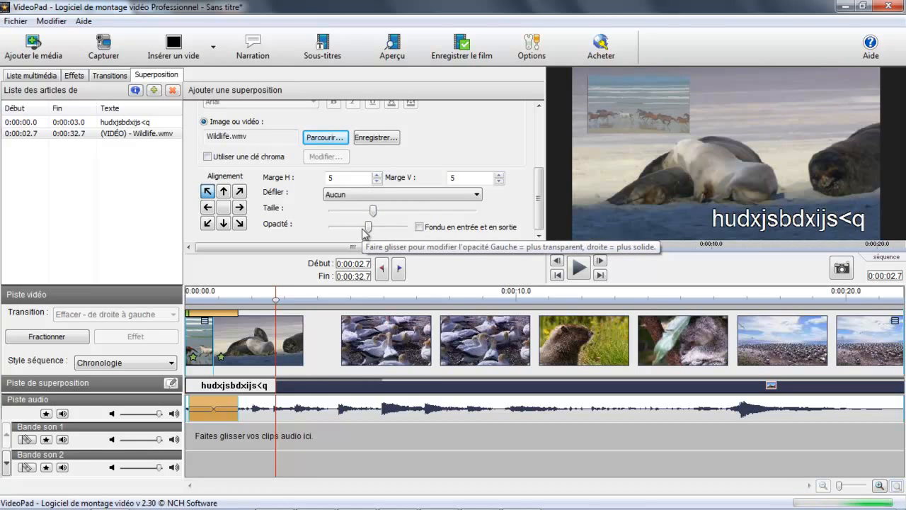
# Preview the picture-in-picture overlay, then return to the sequence start.
pyautogui.click(591, 266)
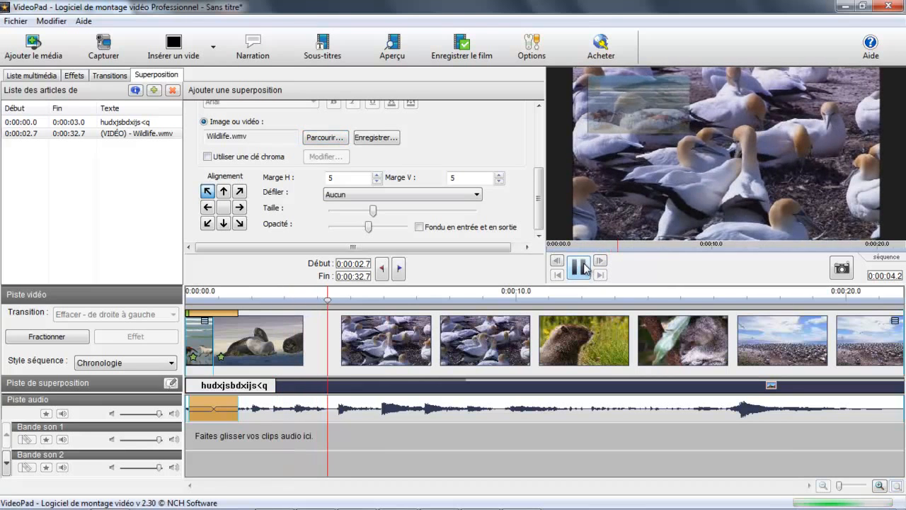
pyautogui.click(587, 266)
pyautogui.scroll(2, 542, 204)
pyautogui.scroll(3, 542, 204)
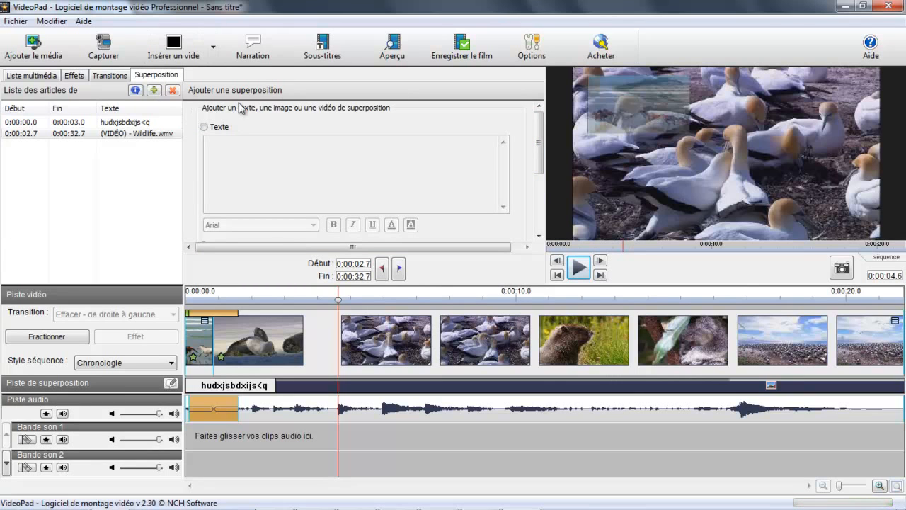
pyautogui.moveTo(341, 305); pyautogui.dragTo(217, 299)
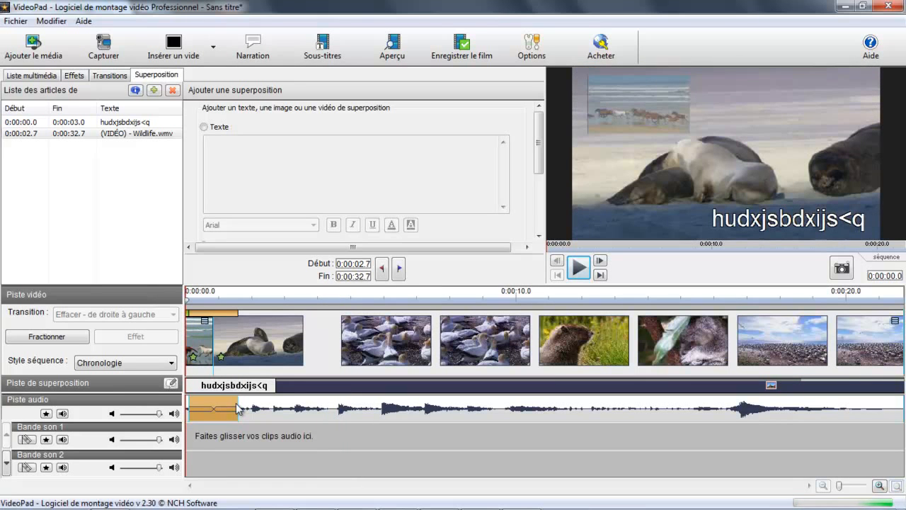
# Record a roughly 4.8-second 'Ma narration' voice-over and add it to Bande son 1.
pyautogui.click(255, 50)
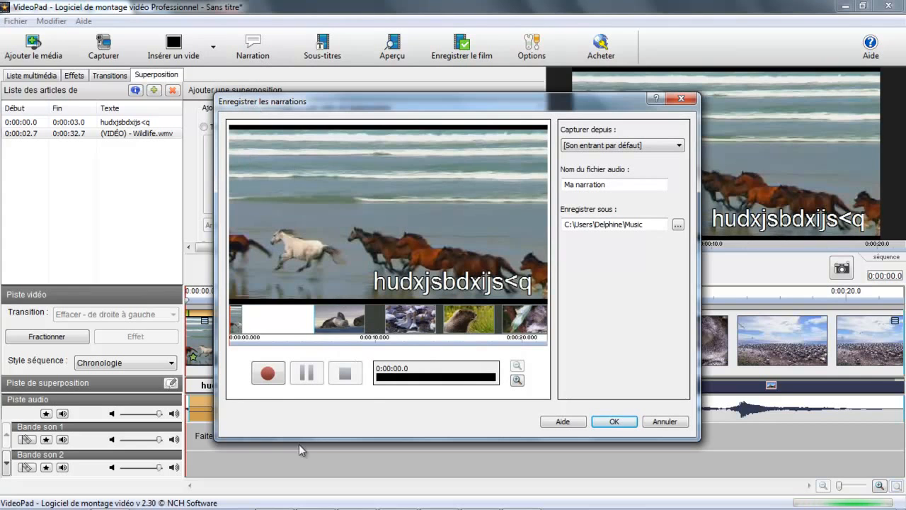
pyautogui.click(272, 374)
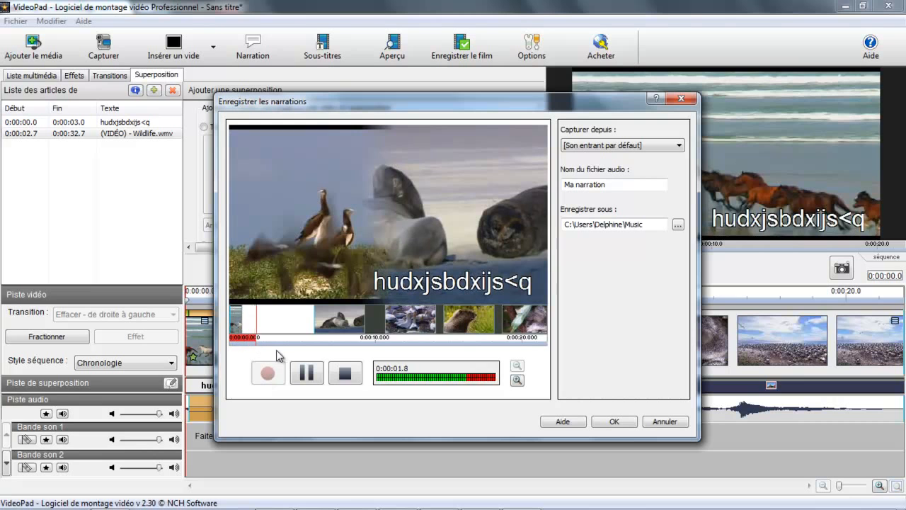
pyautogui.click(349, 380)
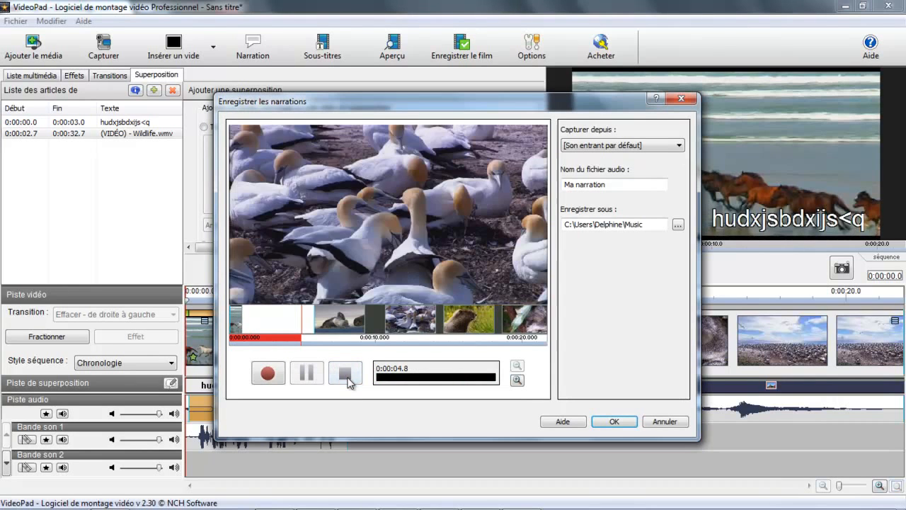
pyautogui.click(613, 423)
pyautogui.click(221, 440)
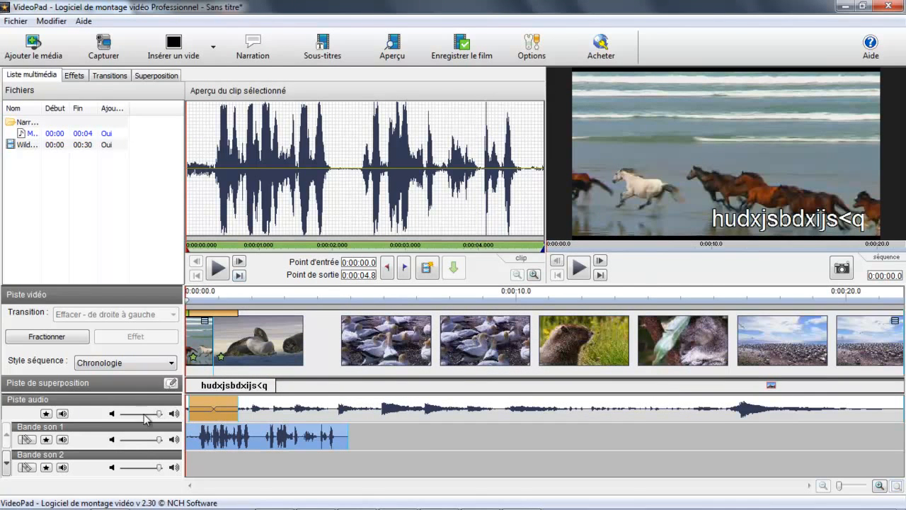
# Mute the Piste audio track and play the sequence with only the narration audible.
pyautogui.click(62, 414)
pyautogui.click(578, 268)
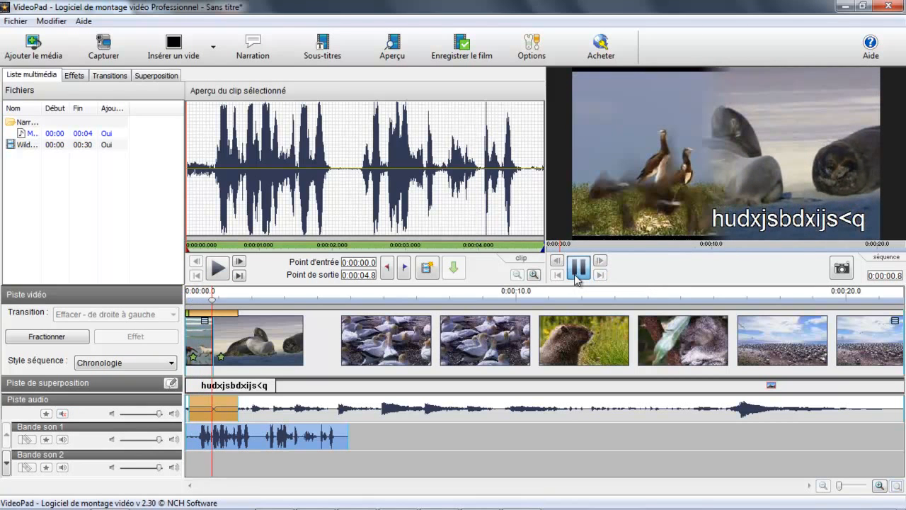
pyautogui.click(579, 274)
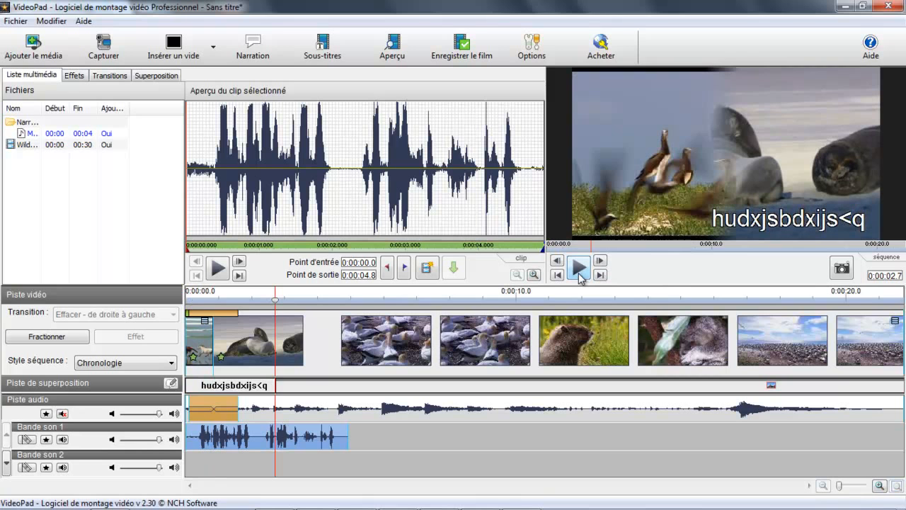
pyautogui.click(578, 273)
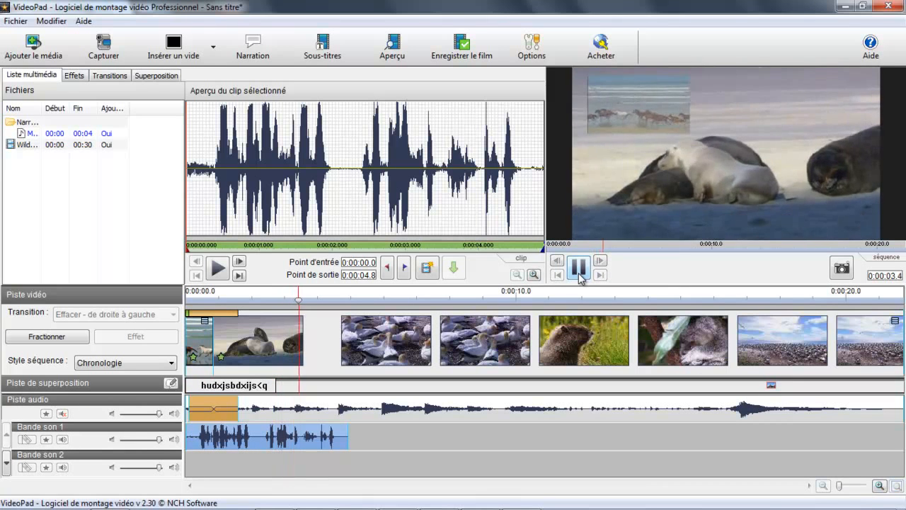
pyautogui.click(579, 275)
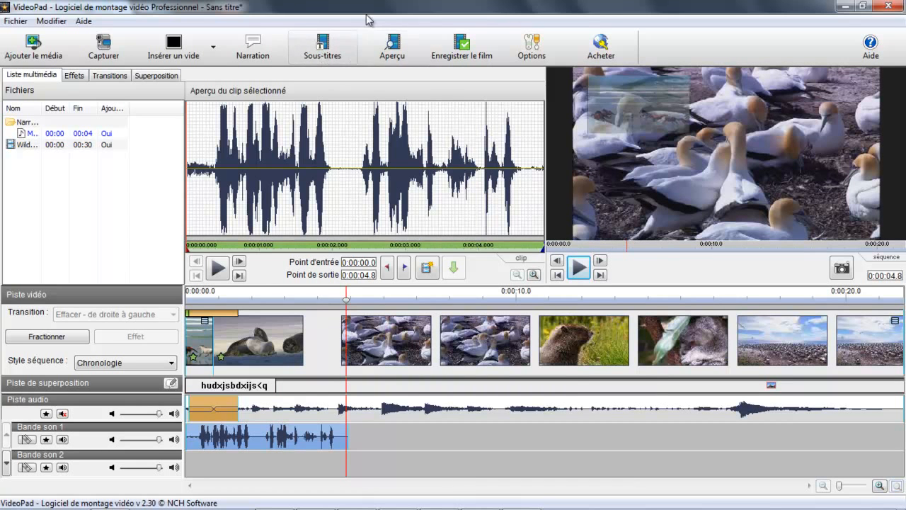
# Preview the whole sequence full screen, then close the full-screen view.
pyautogui.click(383, 48)
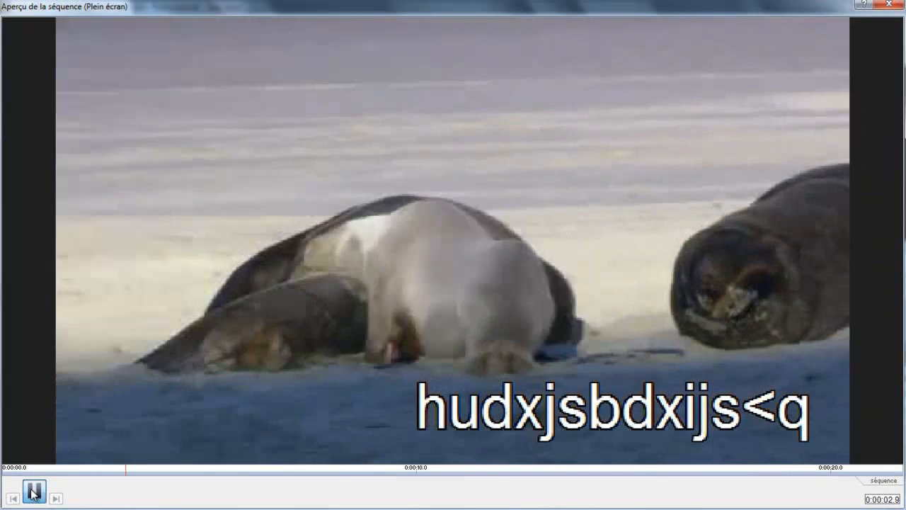
pyautogui.click(34, 490)
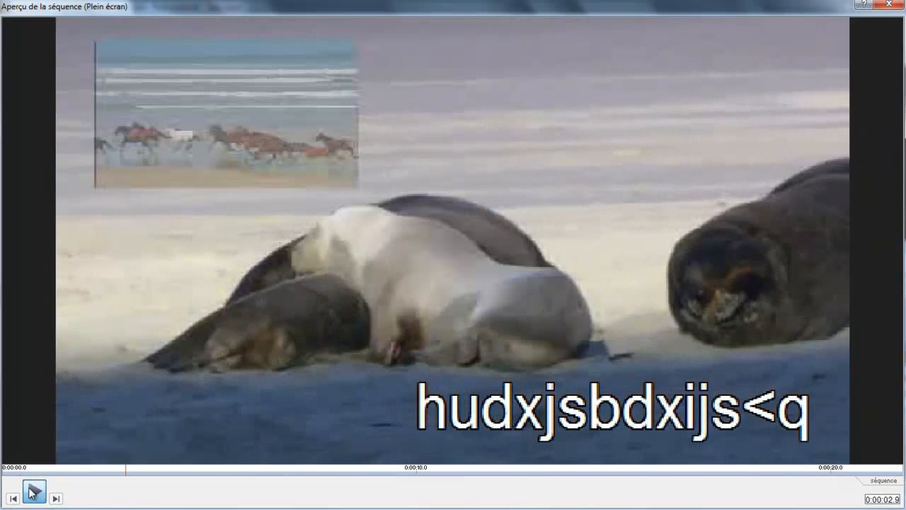
pyautogui.click(889, 4)
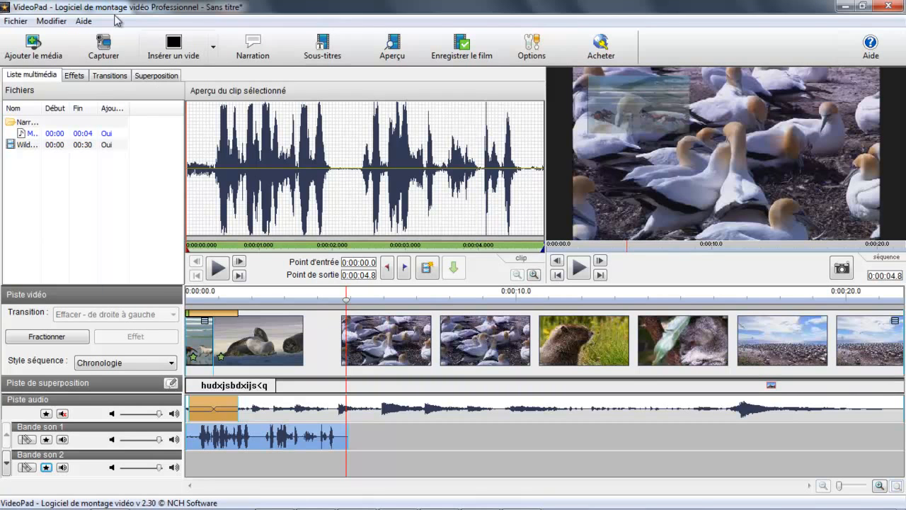
# Set the movie output to a computer file with the HD 720 preset (.avi, 1280 x 720, 25 fps).
pyautogui.click(15, 21)
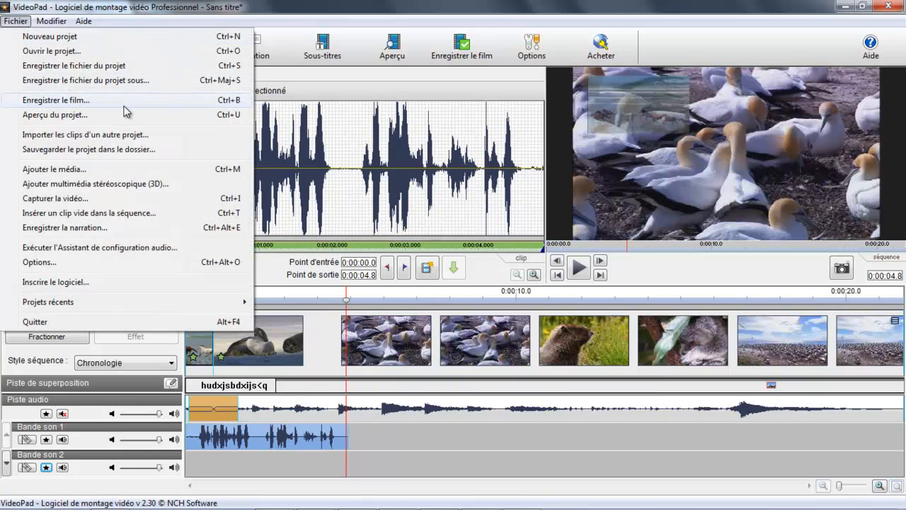
pyautogui.click(122, 103)
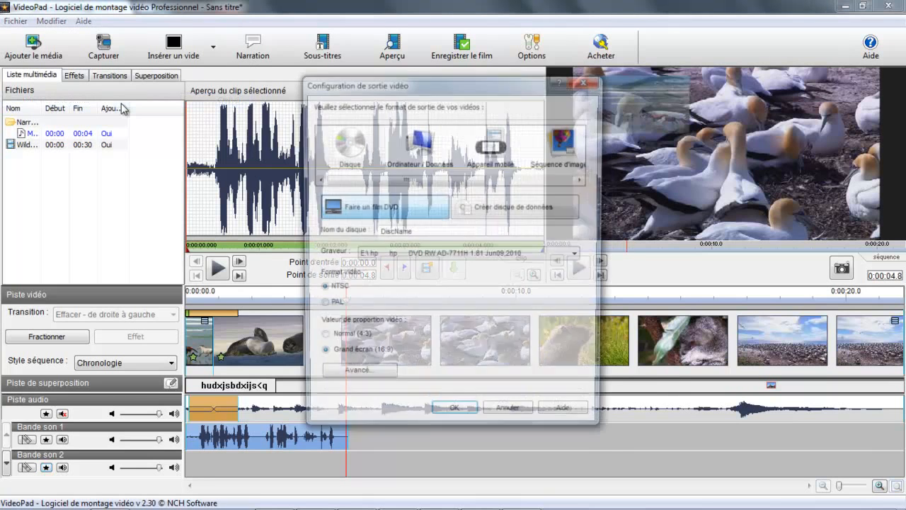
pyautogui.click(427, 152)
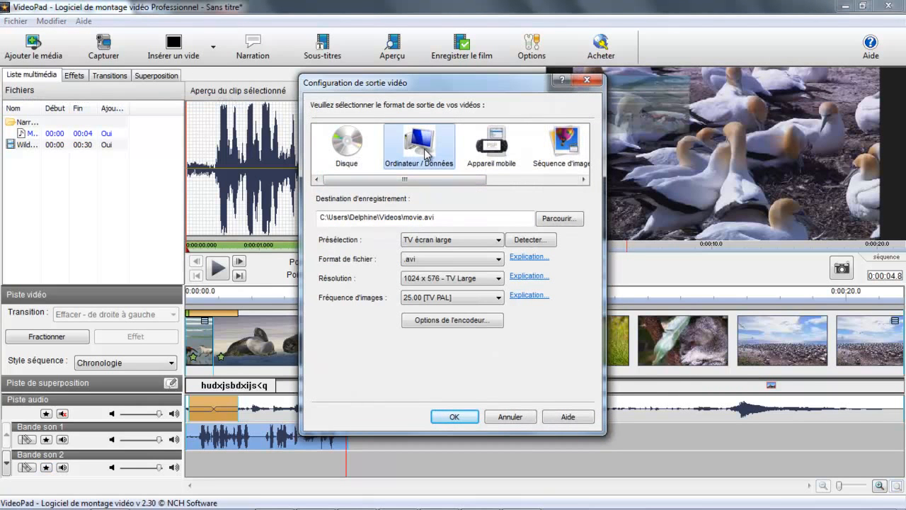
pyautogui.click(466, 243)
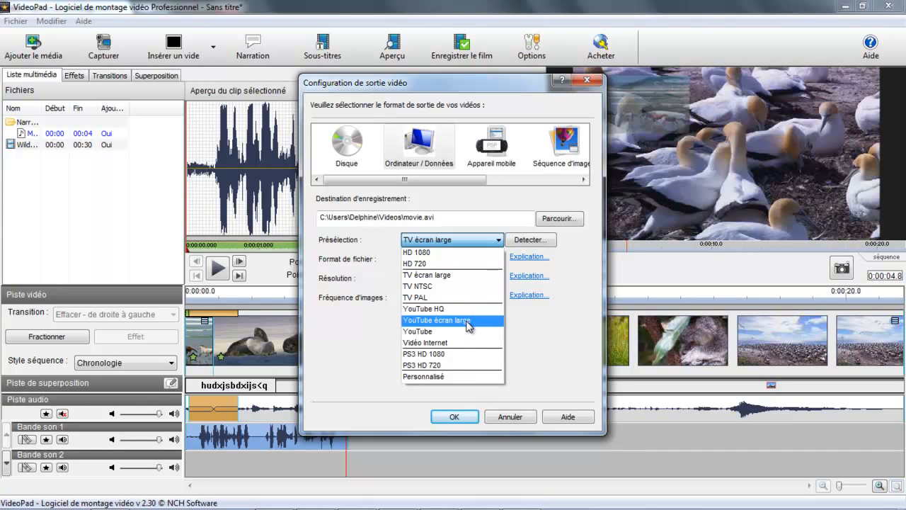
pyautogui.click(454, 264)
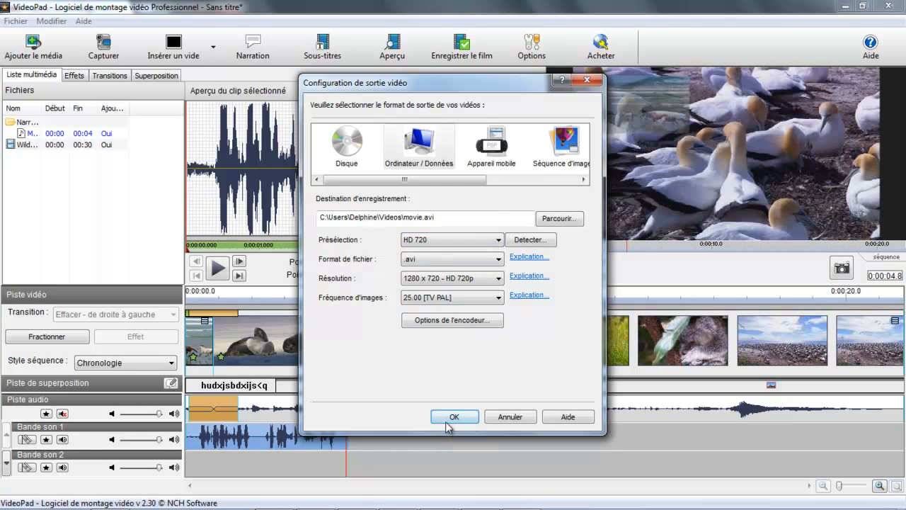
pyautogui.click(453, 417)
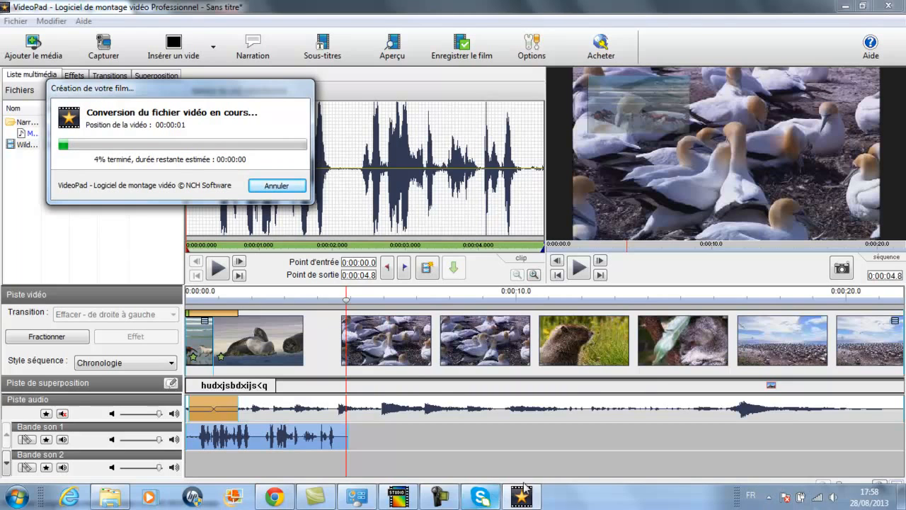
# Confirm the output settings and render the movie to movie.avi in the Videos folder.
pyautogui.click(436, 499)
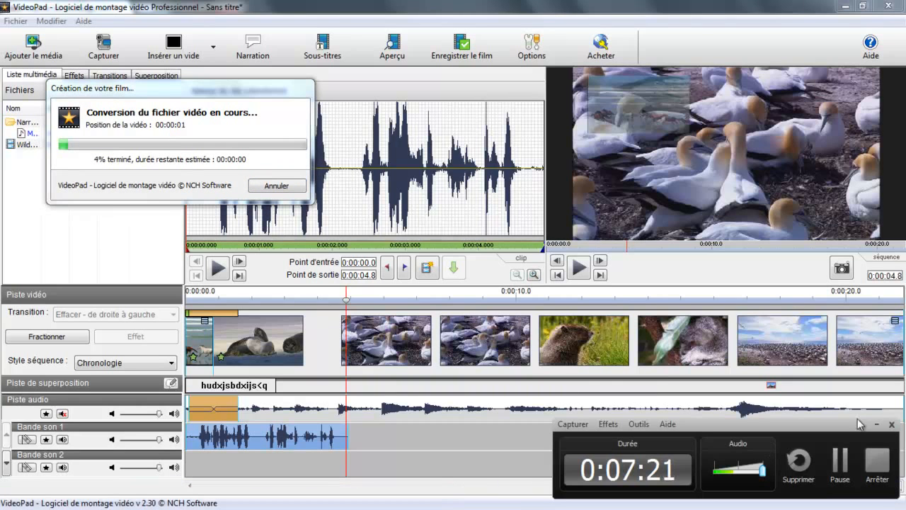
pyautogui.click(500, 445)
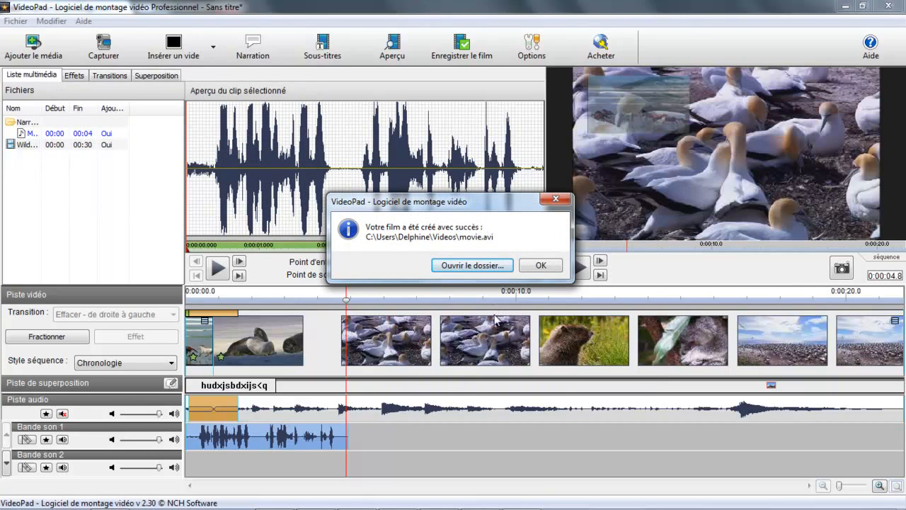
pyautogui.click(483, 267)
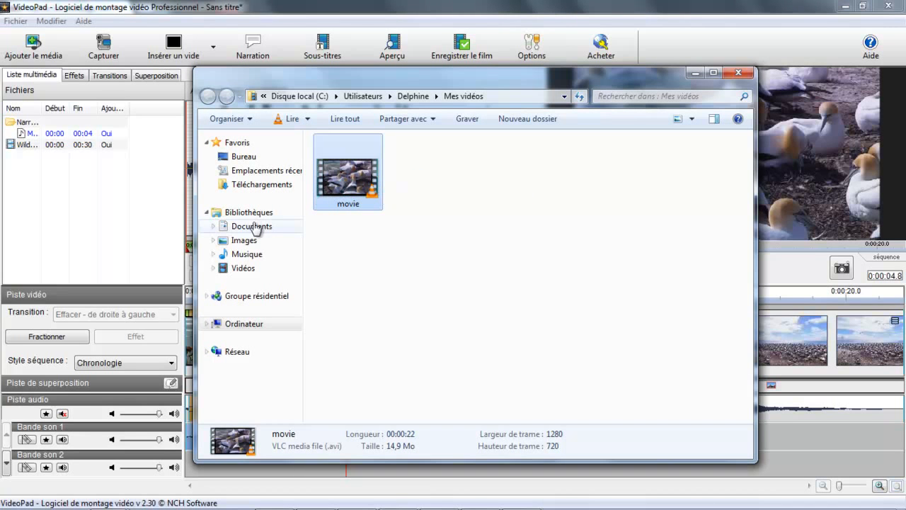
pyautogui.doubleClick(354, 205)
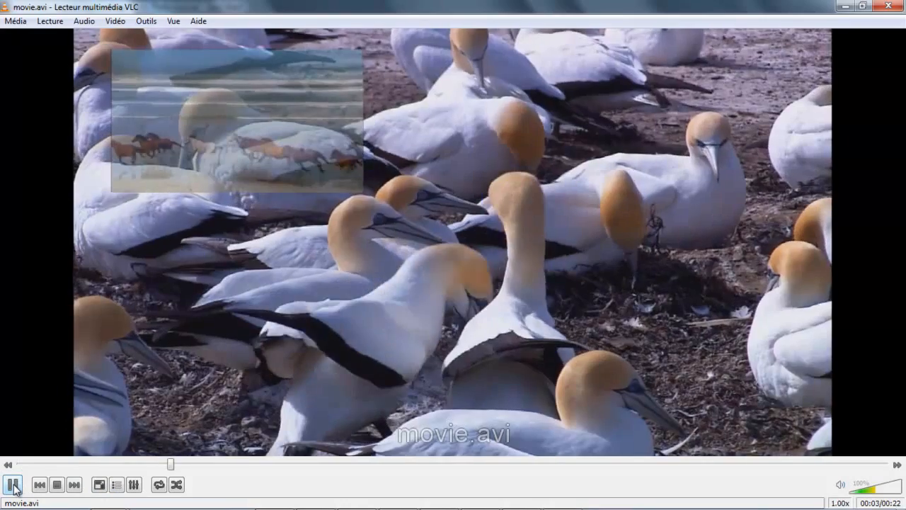
pyautogui.click(13, 487)
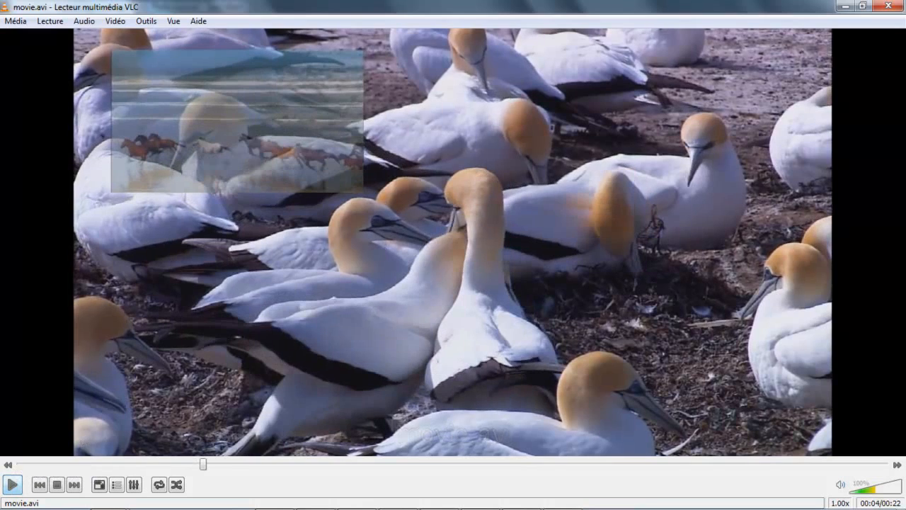
pyautogui.click(887, 7)
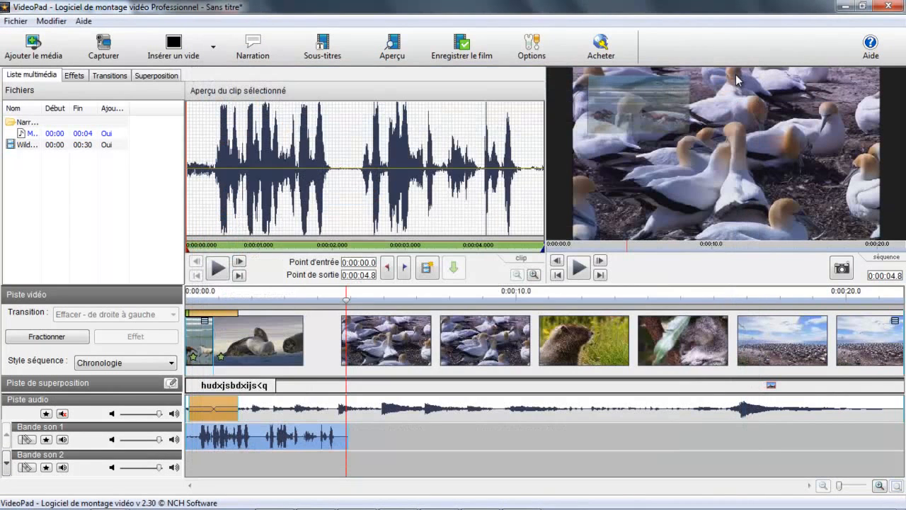
# Close the Mes vidéos folder window and rewind the VideoPad sequence preview to the start.
pyautogui.click(738, 73)
pyautogui.moveTo(346, 301); pyautogui.dragTo(188, 305)
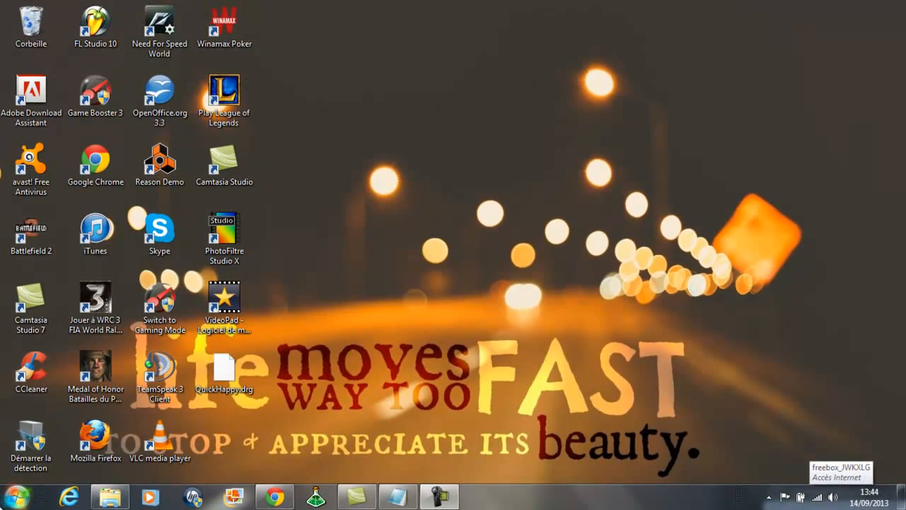
# Relaunch VideoPad - Logiciel de montage vidéo from the Start menu.
pyautogui.click(16, 497)
pyautogui.click(107, 339)
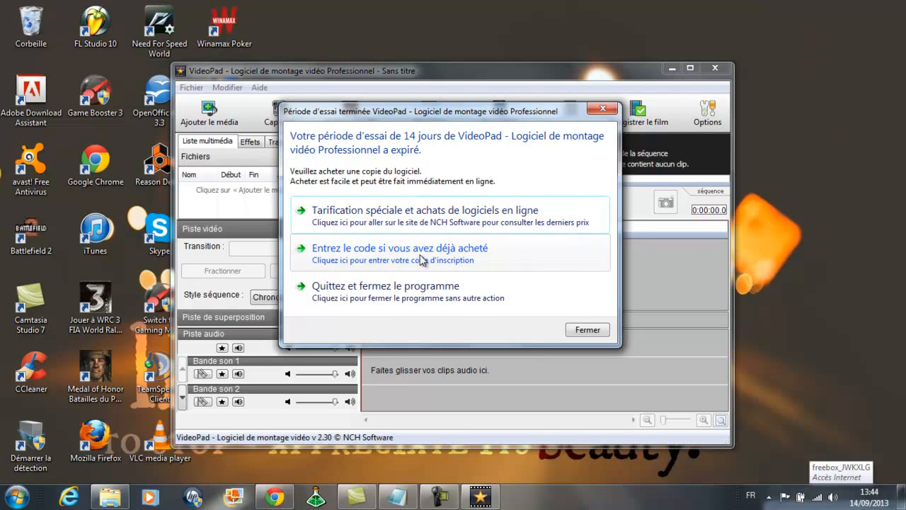
# Choose to enter an existing code, then paste the registration name and site from the notes.
pyautogui.click(417, 255)
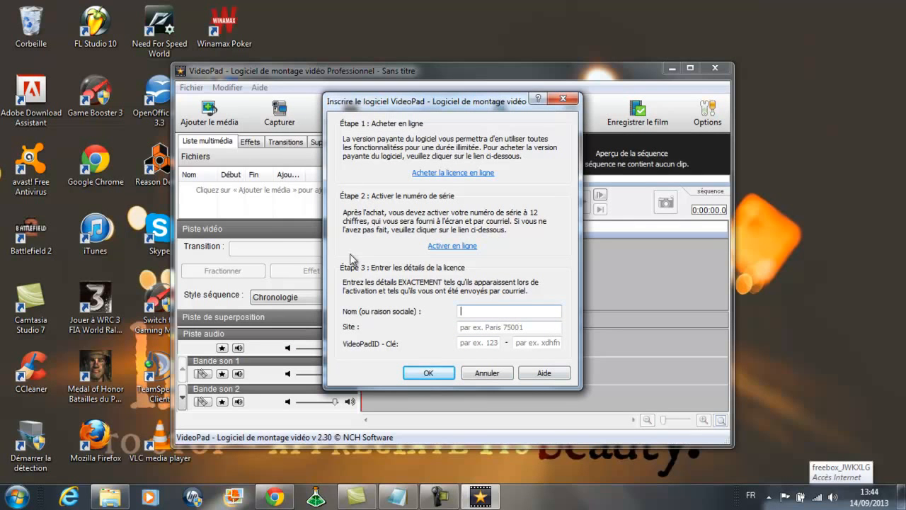
pyautogui.click(393, 499)
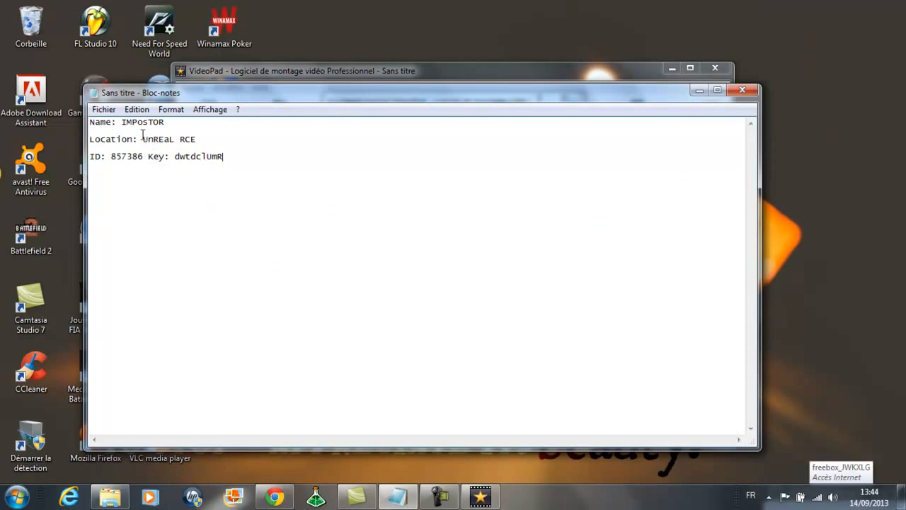
pyautogui.moveTo(126, 123); pyautogui.dragTo(148, 131)
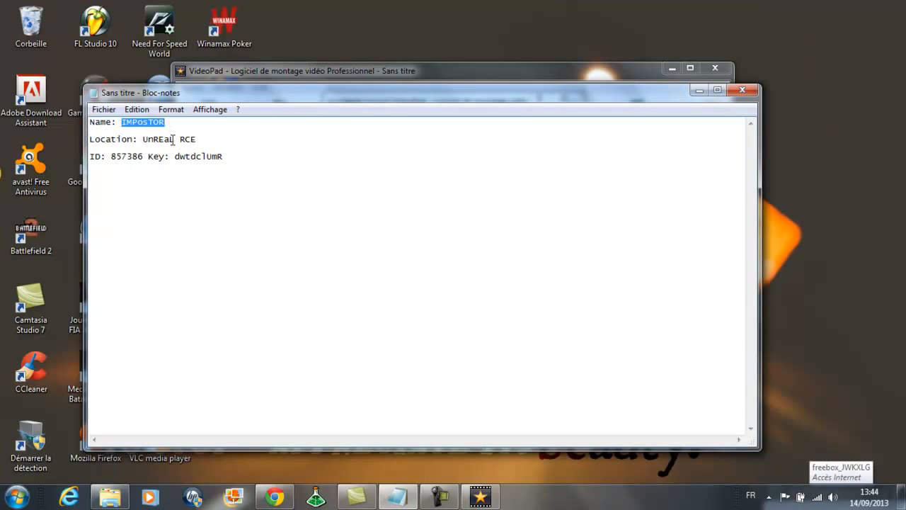
pyautogui.click(699, 90)
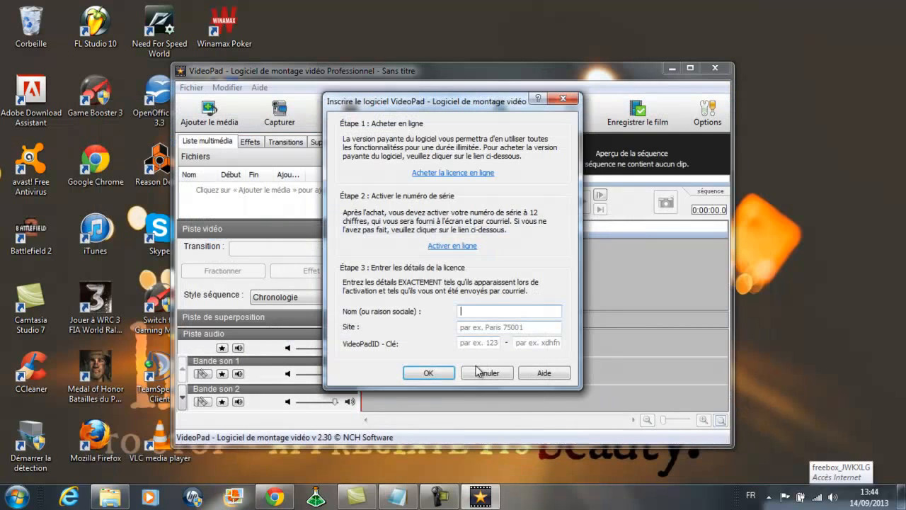
pyautogui.write('IMPosTOR')
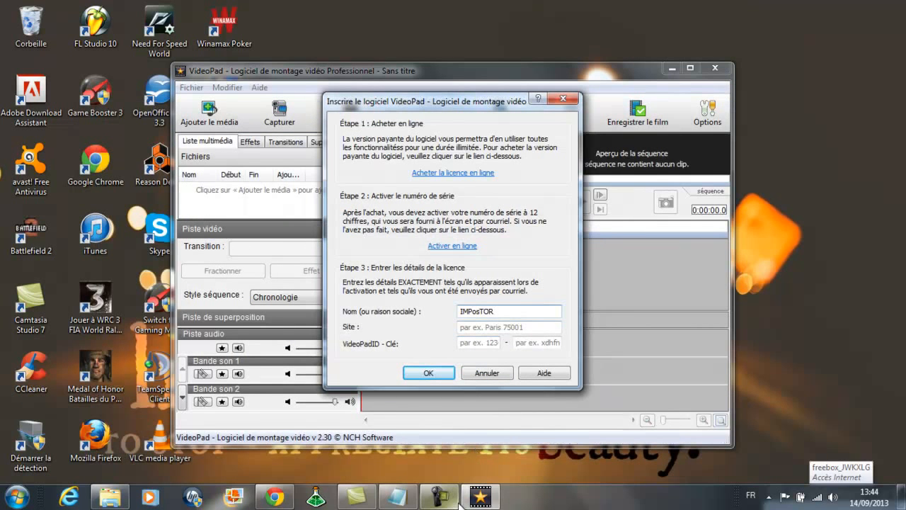
pyautogui.click(392, 502)
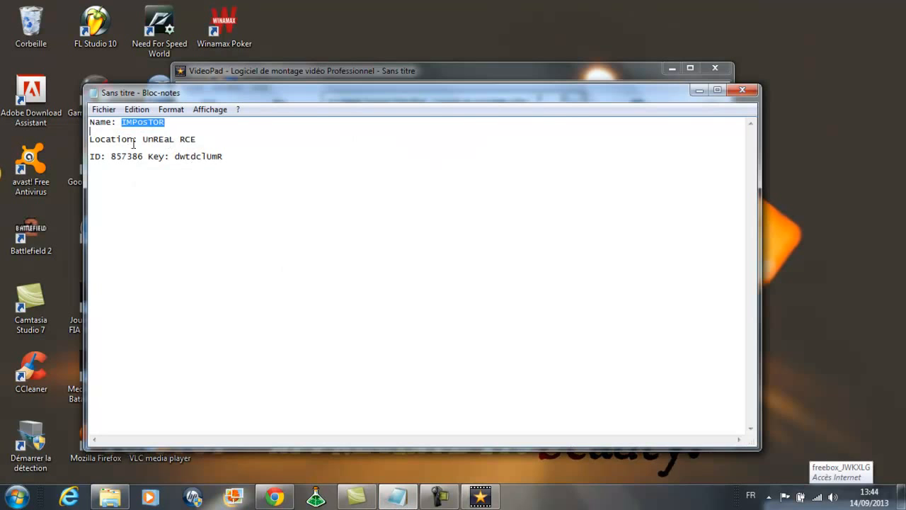
pyautogui.moveTo(143, 139); pyautogui.dragTo(206, 140)
pyautogui.hotkey('ctrl', 'c')
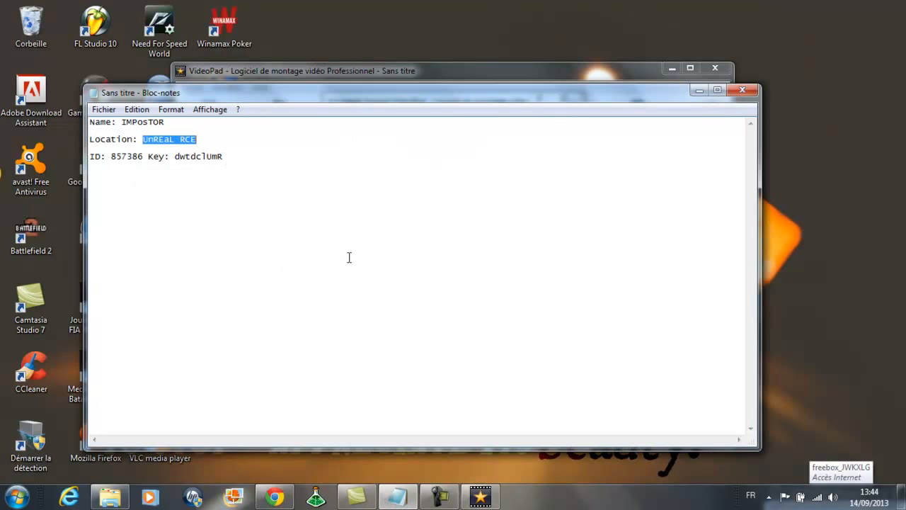
pyautogui.click(481, 497)
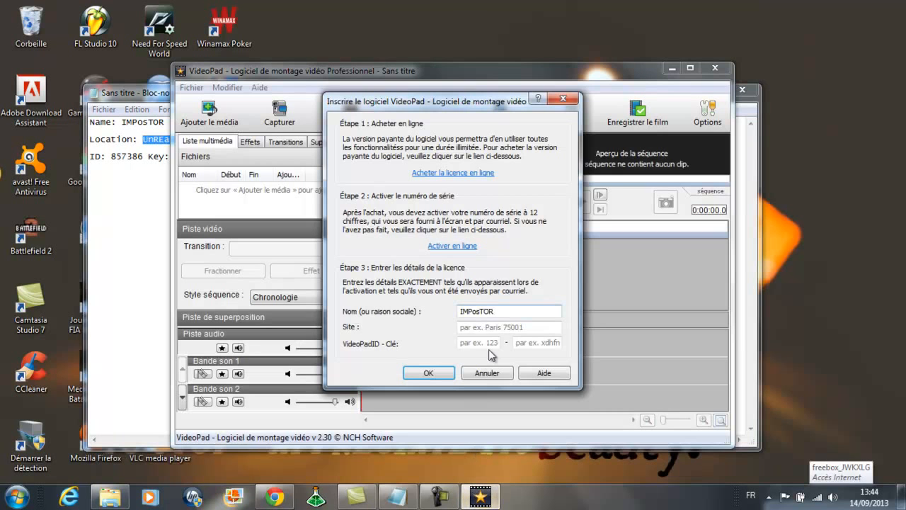
pyautogui.click(494, 327)
pyautogui.hotkey('ctrl', 'v')
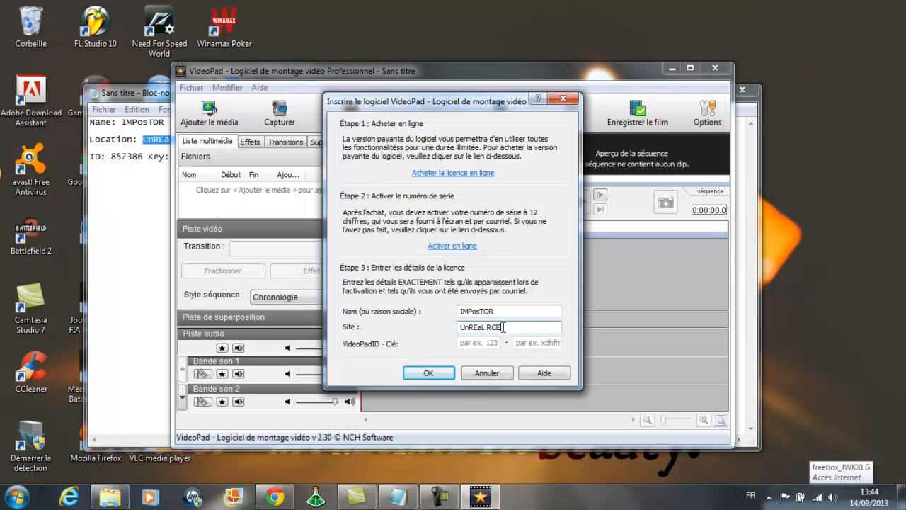
pyautogui.click(397, 497)
pyautogui.moveTo(109, 156); pyautogui.dragTo(134, 155)
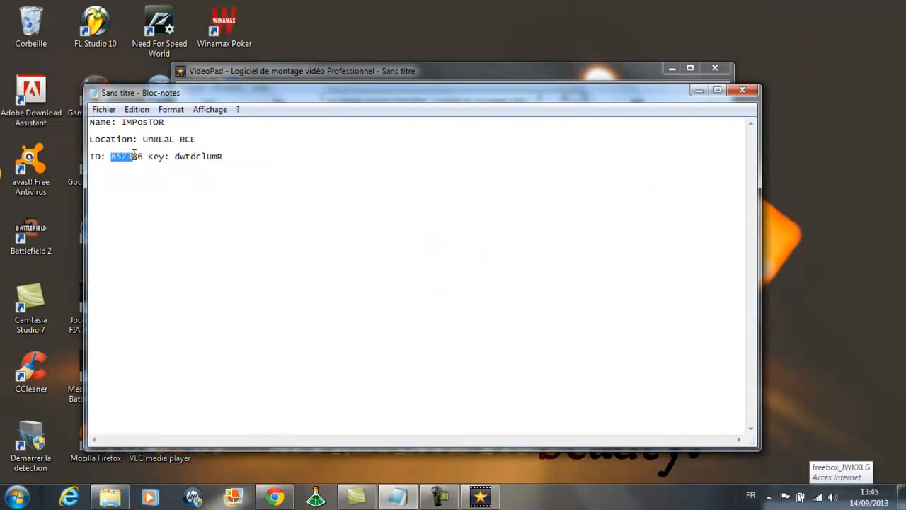
pyautogui.click(480, 497)
pyautogui.click(485, 342)
pyautogui.click(397, 497)
pyautogui.moveTo(254, 164); pyautogui.dragTo(184, 164)
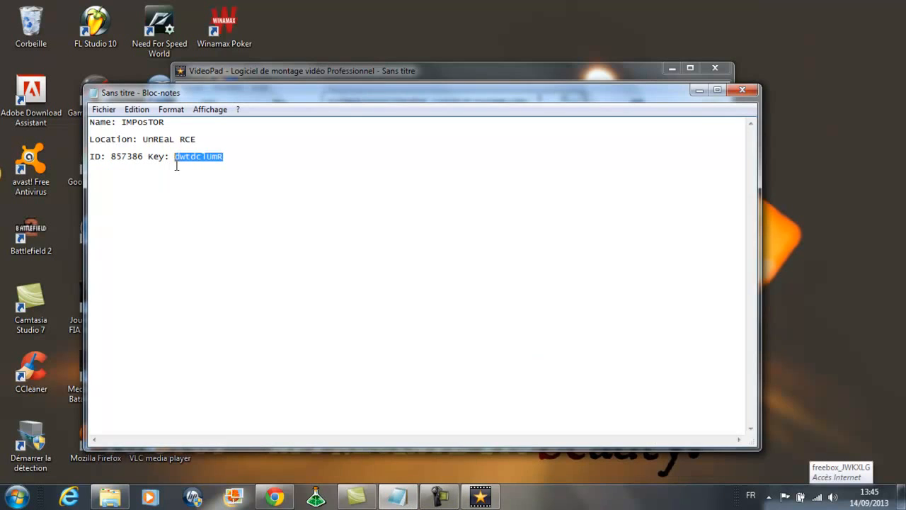
pyautogui.click(480, 497)
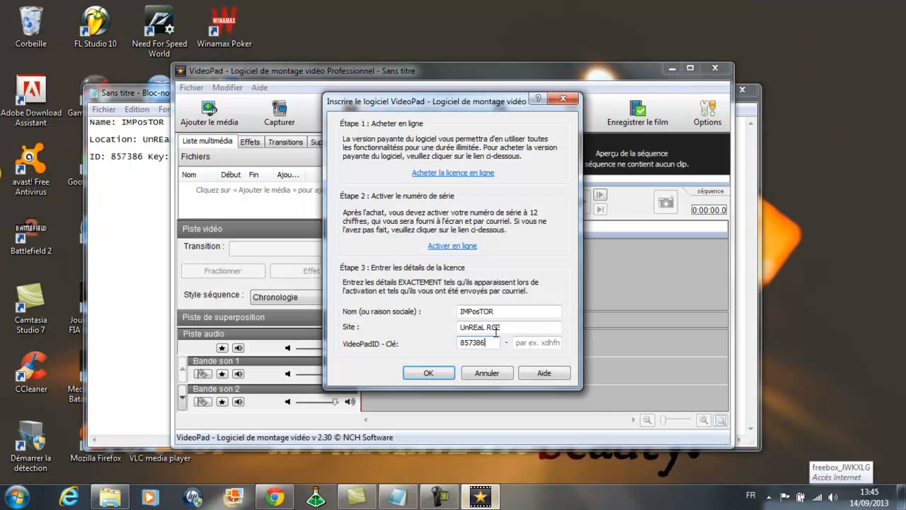
pyautogui.click(518, 342)
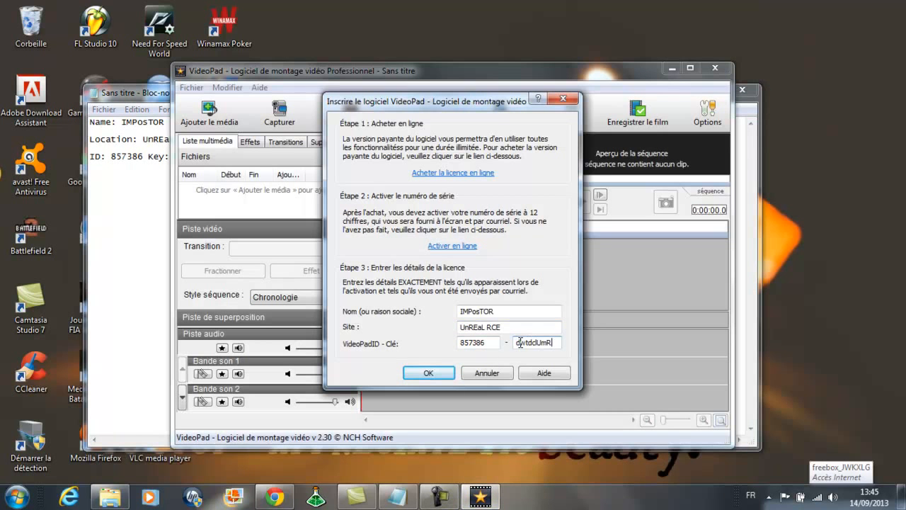
# Submit the registration details and close NCH's thank-you page in the browser.
pyautogui.click(418, 378)
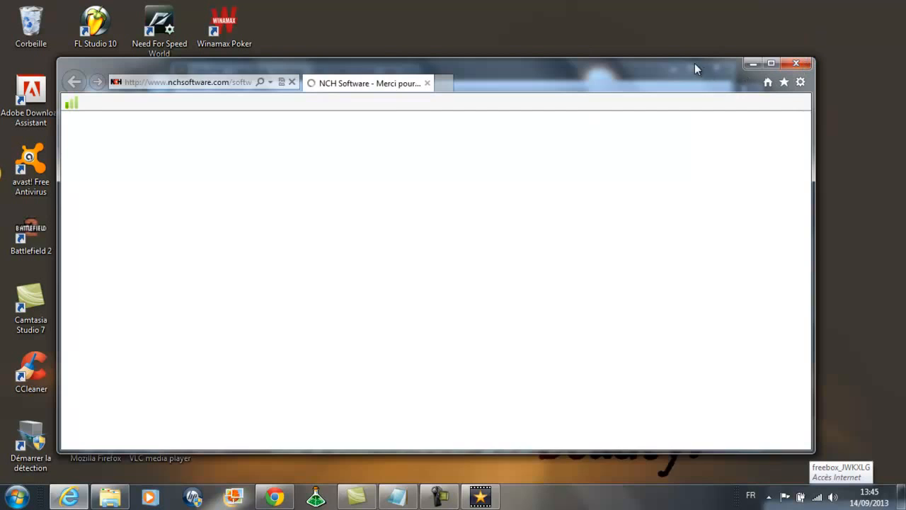
pyautogui.moveTo(695, 63); pyautogui.dragTo(682, 115)
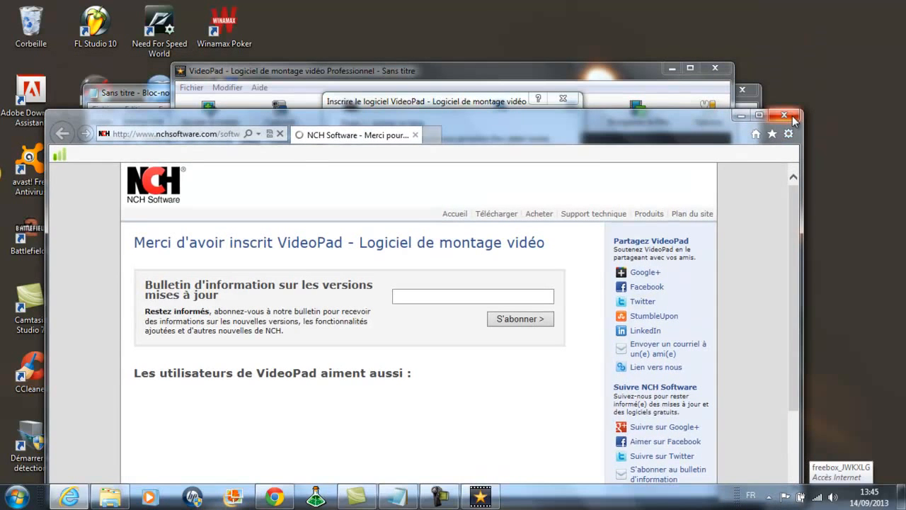
pyautogui.click(784, 115)
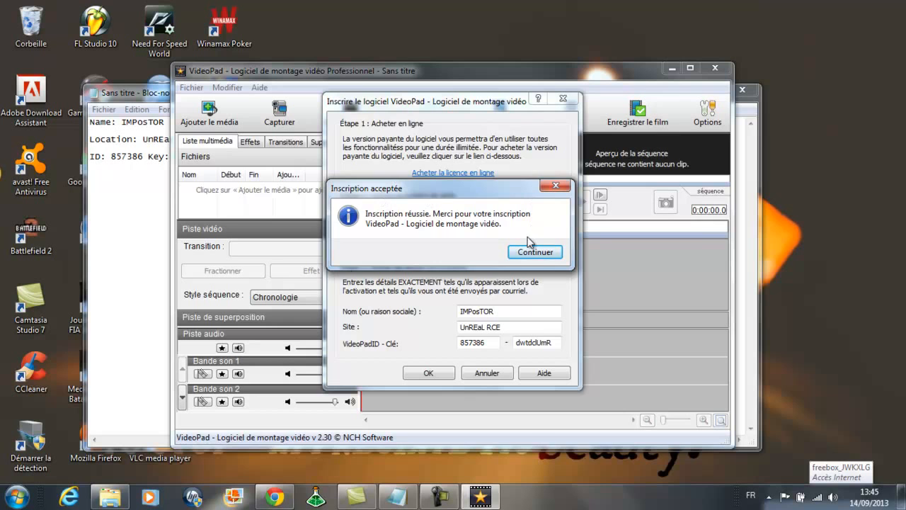
# Dismiss the 'Inscription acceptée' message with Continuer and maximize the VideoPad window.
pyautogui.click(543, 255)
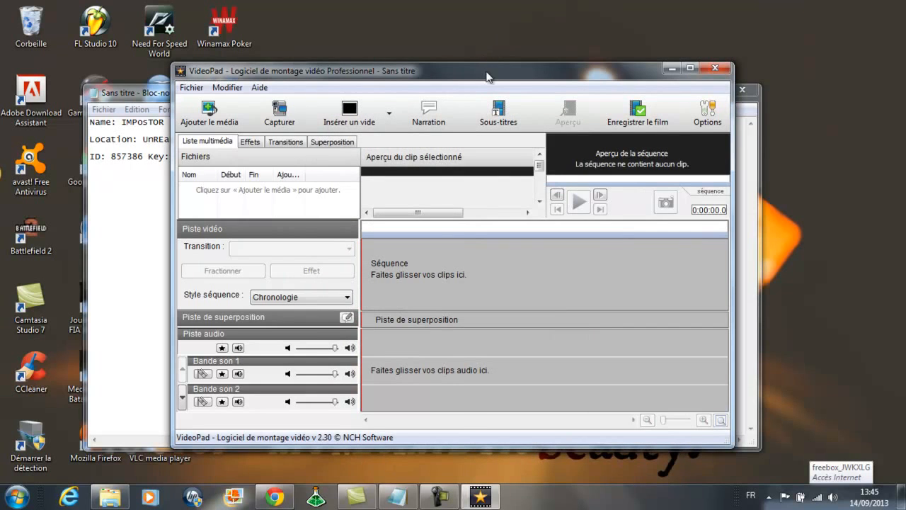
pyautogui.doubleClick(487, 74)
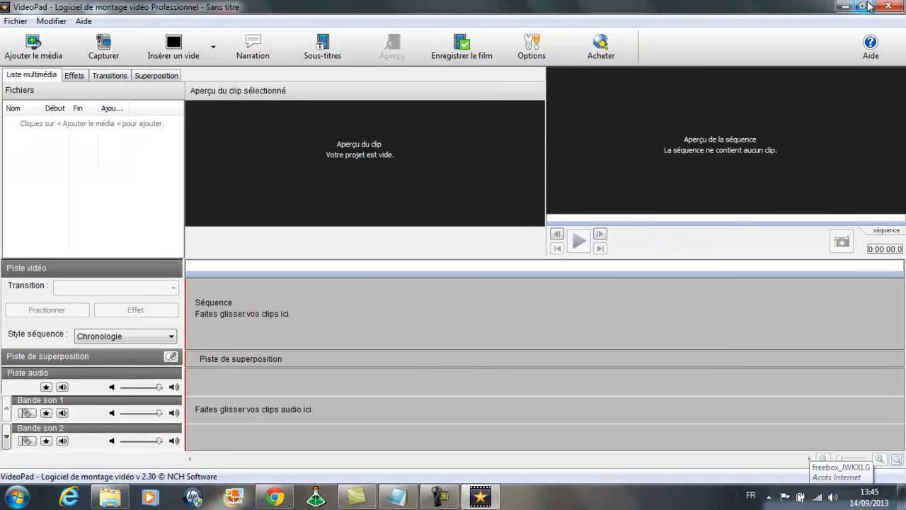